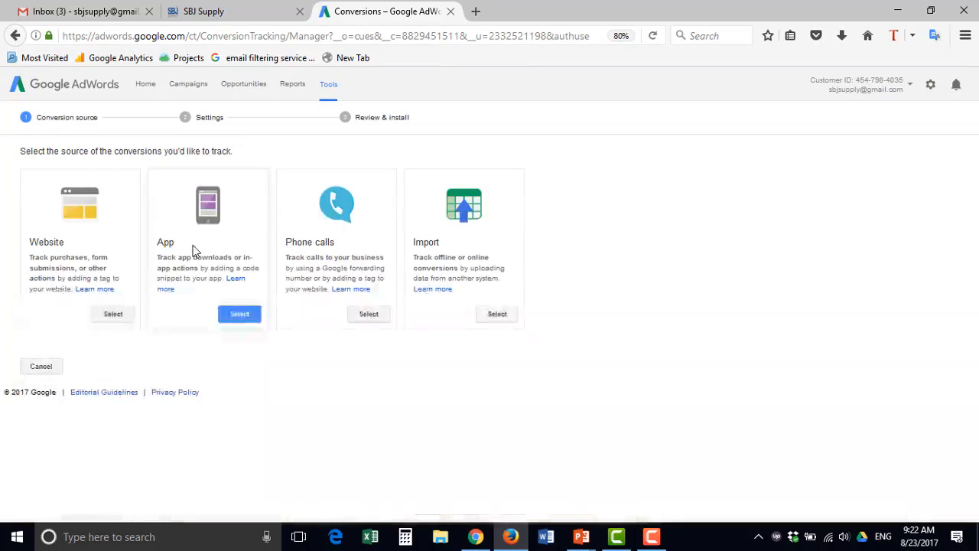
Choose Website as the conversion source and name the new conversion action "Online Order".
left_click(112, 314)
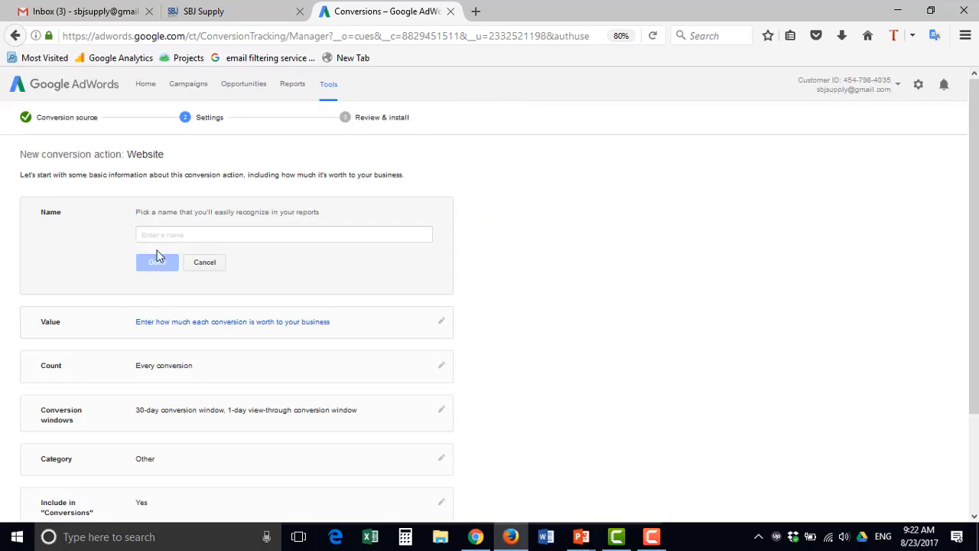
left_click(162, 236)
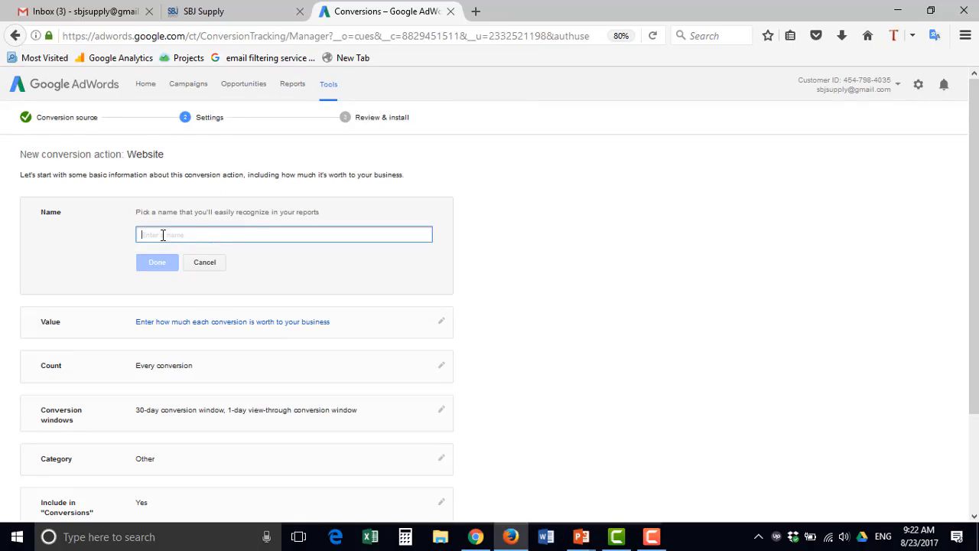
type("Online Order")
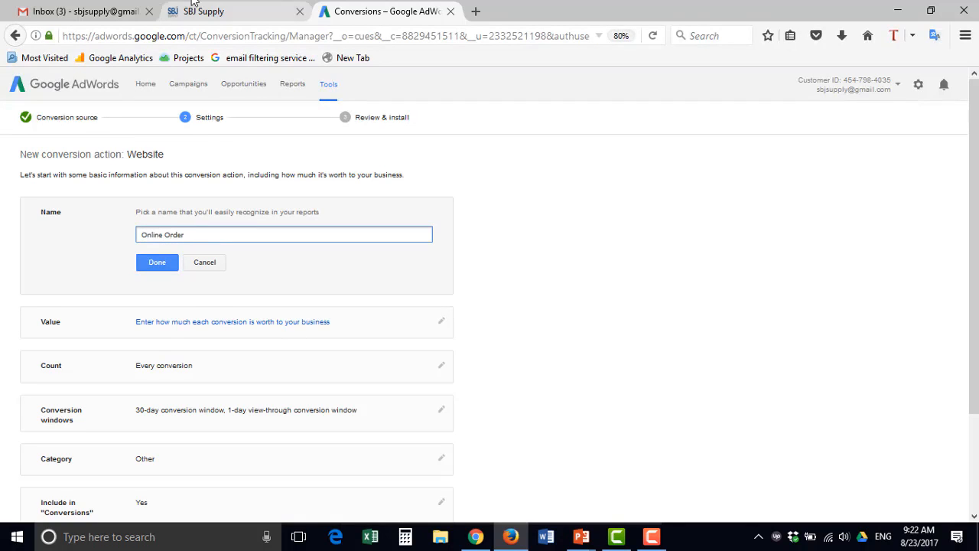
left_click(156, 272)
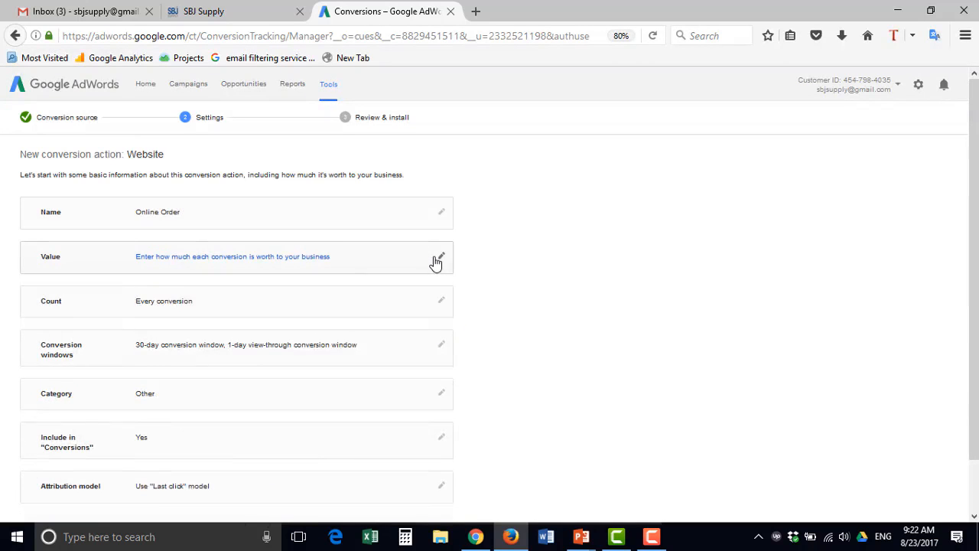
Set the conversion value to vary per conversion, accepting a default of 1 US dollar when no value is assigned.
left_click(435, 260)
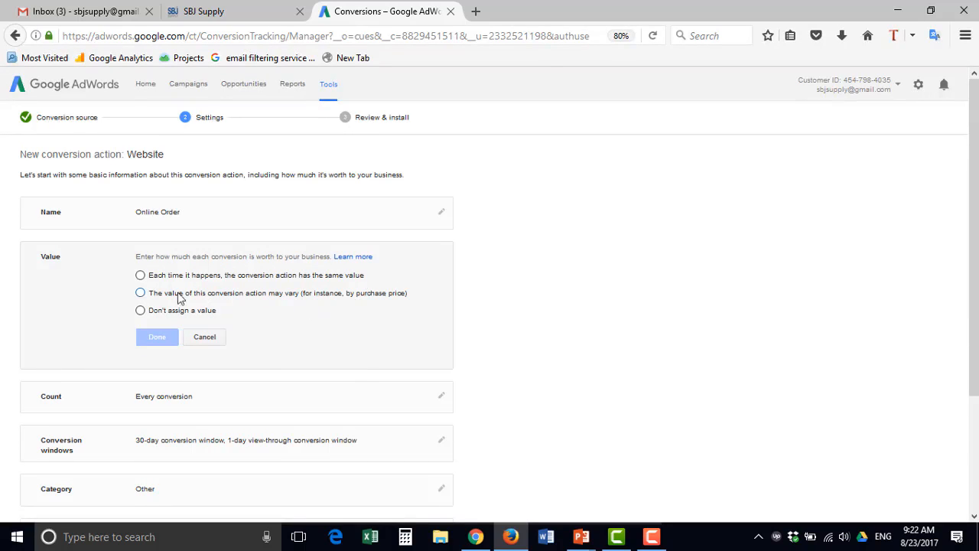
left_click(142, 295)
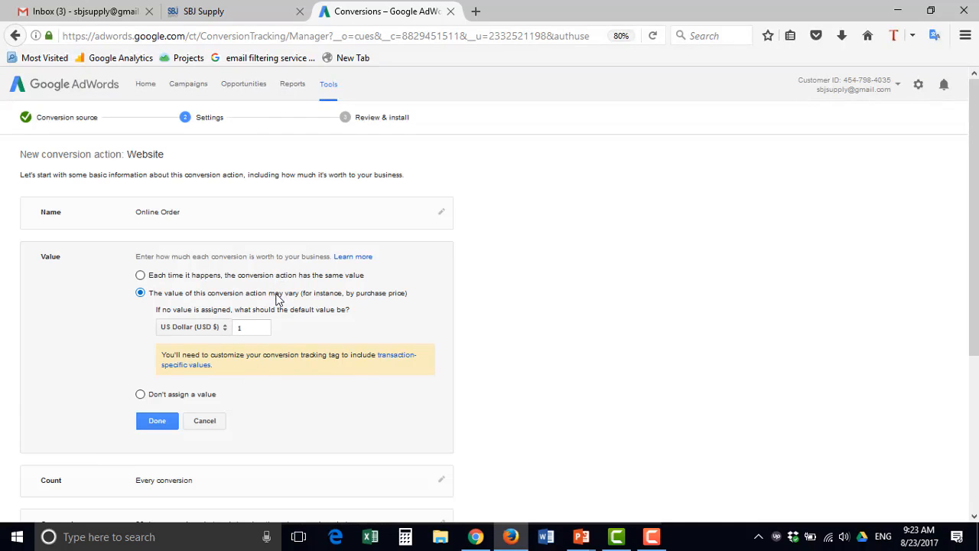
left_click(156, 421)
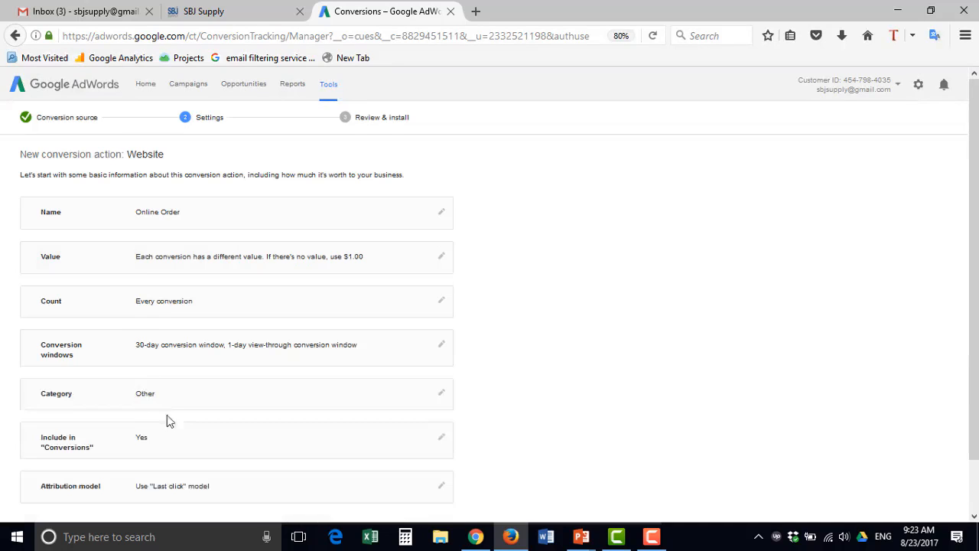
Set the conversion count to One, so several purchases from one ad click count once.
left_click(237, 308)
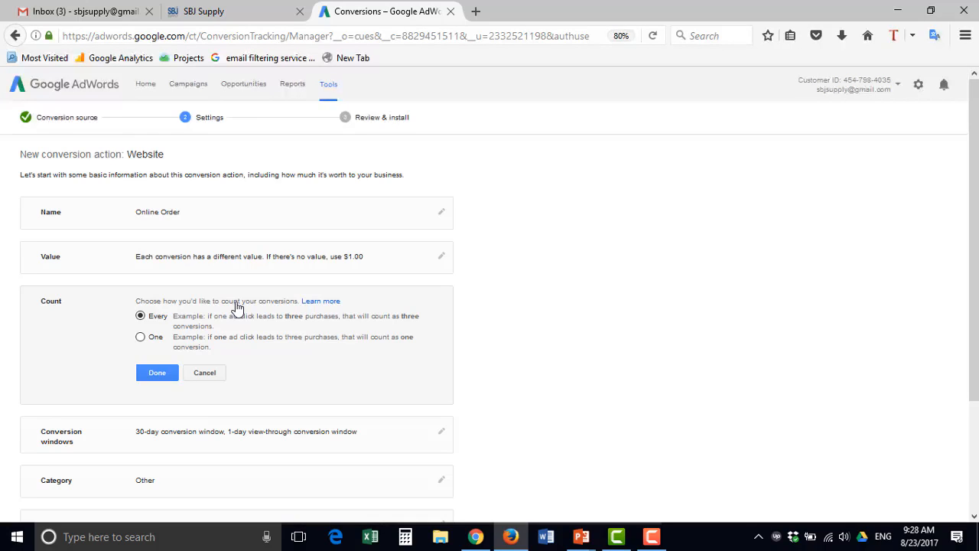
left_click(141, 338)
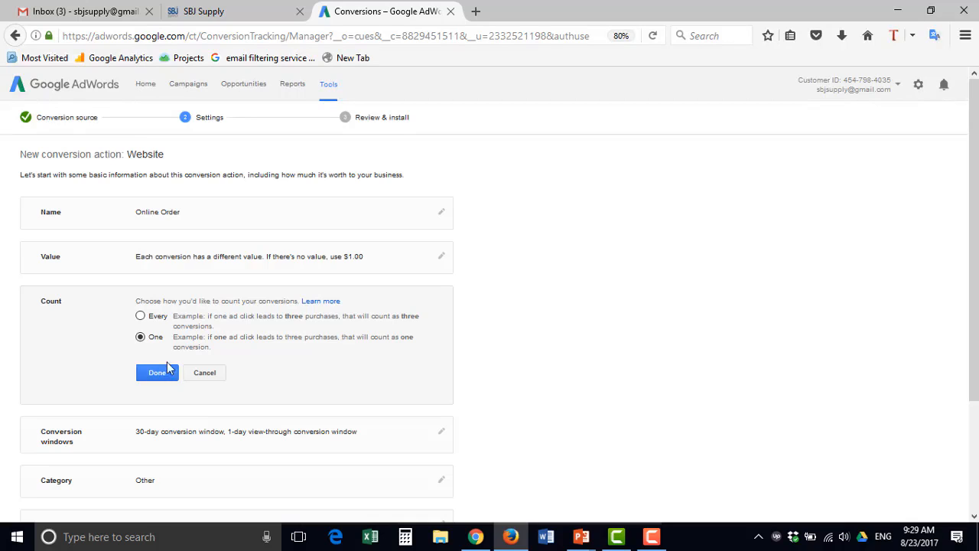
left_click(151, 321)
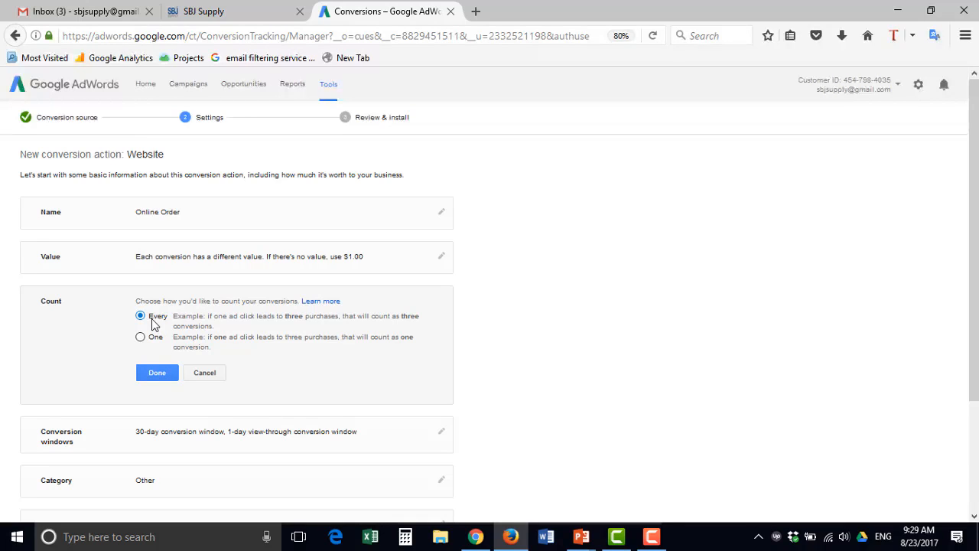
left_click(140, 338)
left_click(157, 372)
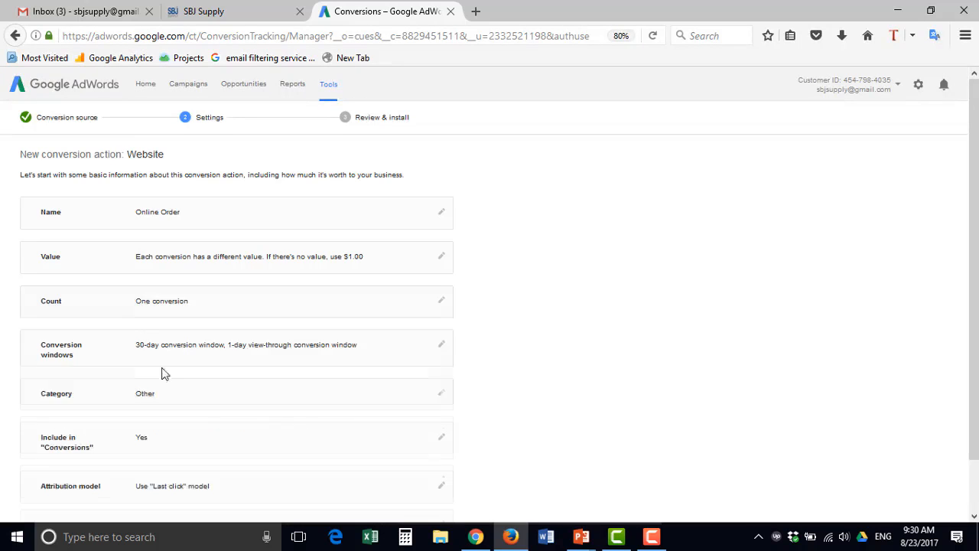
Choose a 30-day conversion window for ad clicks, keep the 1-day view-through window, and confirm the conversion windows.
left_click(187, 355)
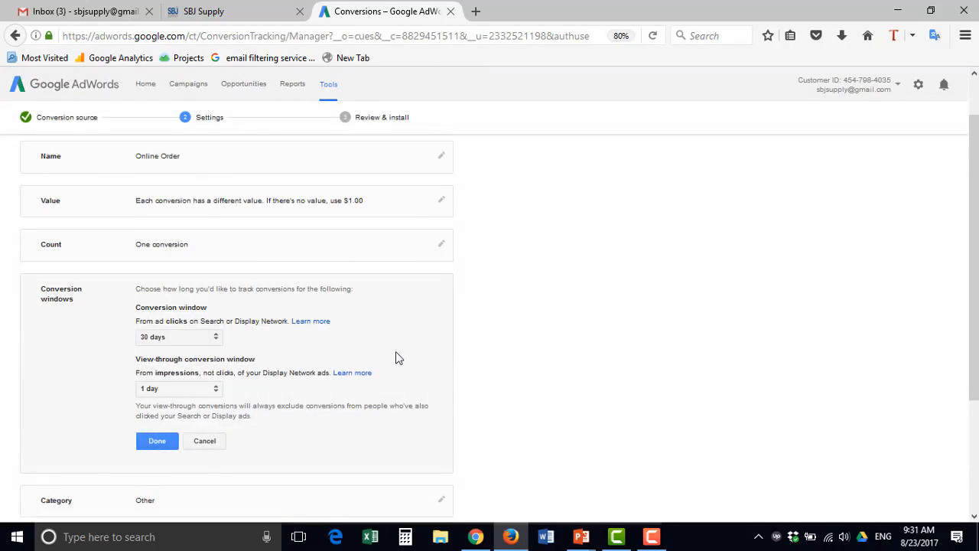
left_click(176, 337)
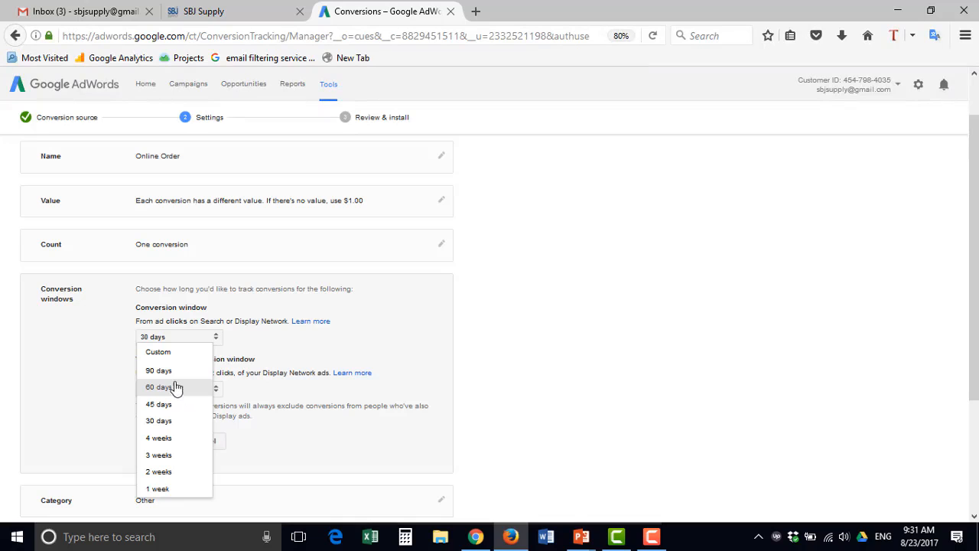
left_click(175, 421)
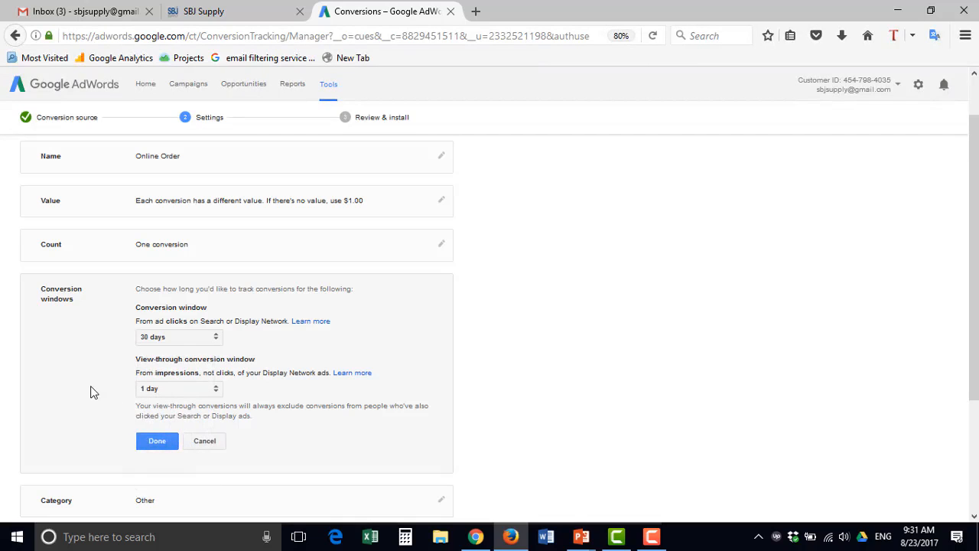
left_click(152, 444)
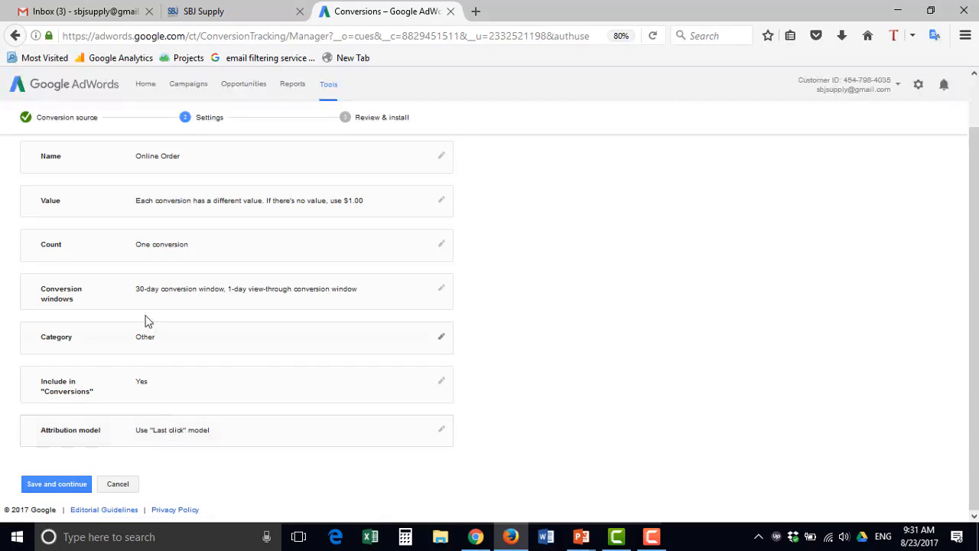
Set the conversion category to Purchase/Sale, and check the Include in "Conversions" setting without changing it.
left_click(158, 341)
left_click(161, 370)
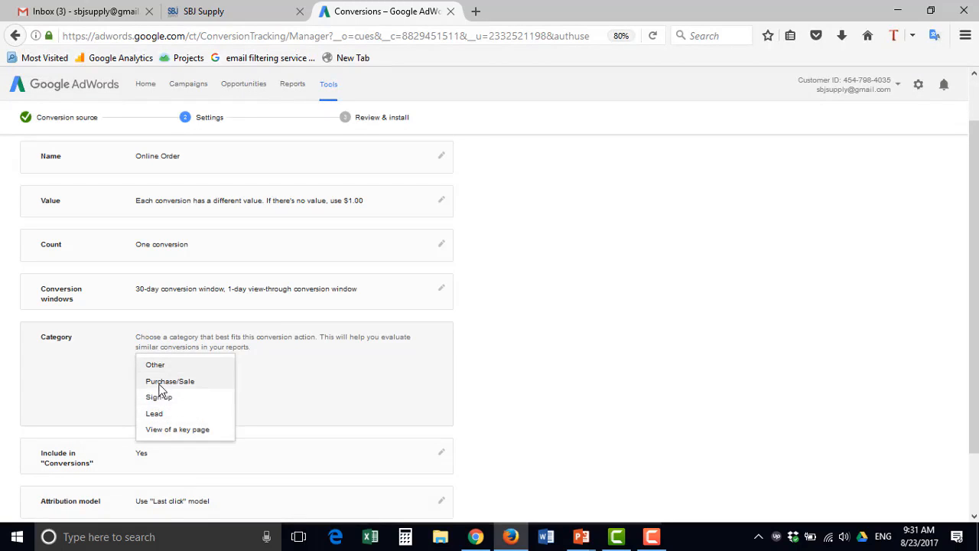
left_click(160, 383)
left_click(148, 397)
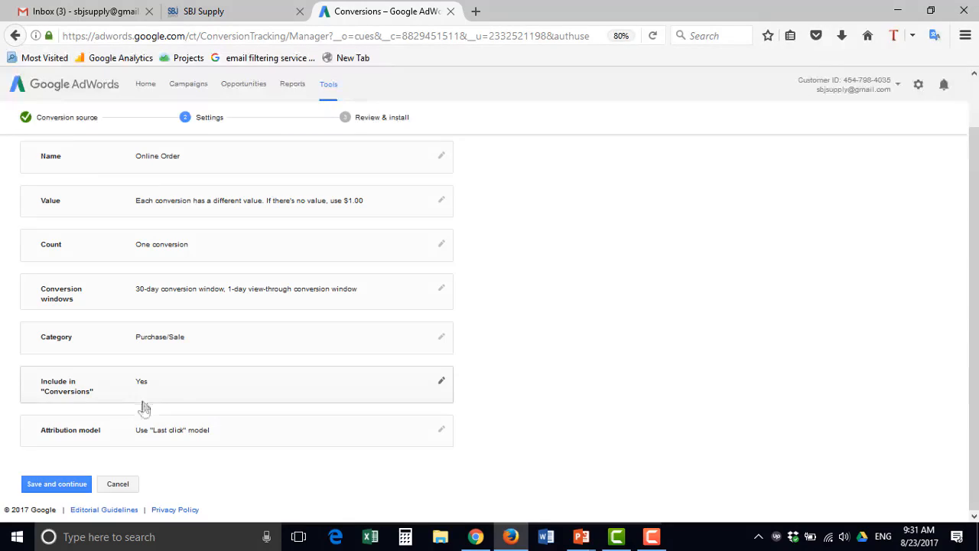
left_click(151, 391)
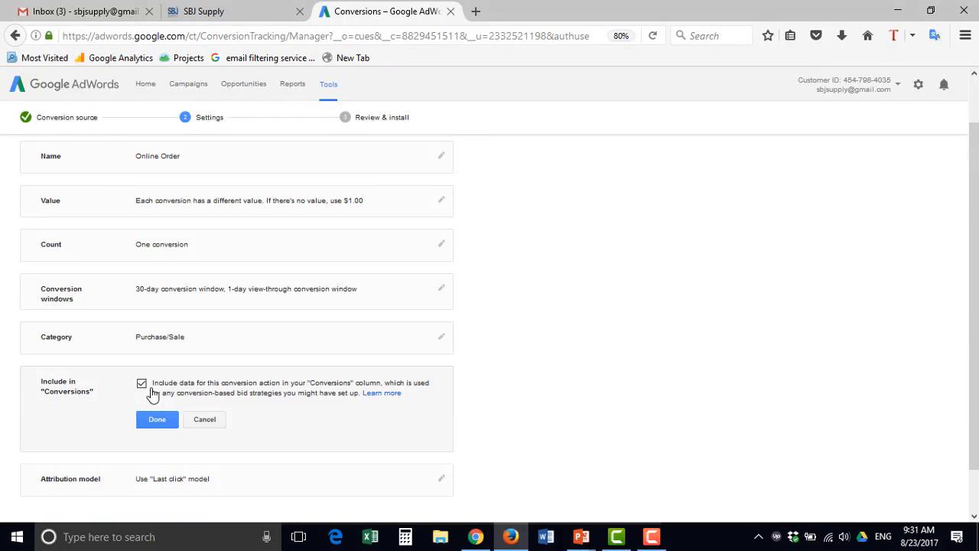
left_click(201, 426)
Open the attribution model setting and examine the available models.
left_click(278, 444)
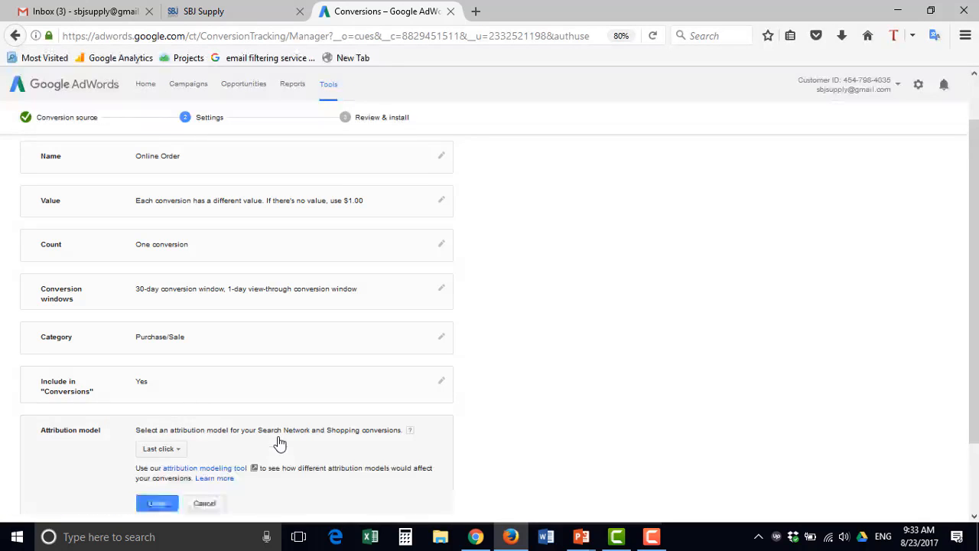
scroll(279, 444, "down", 2)
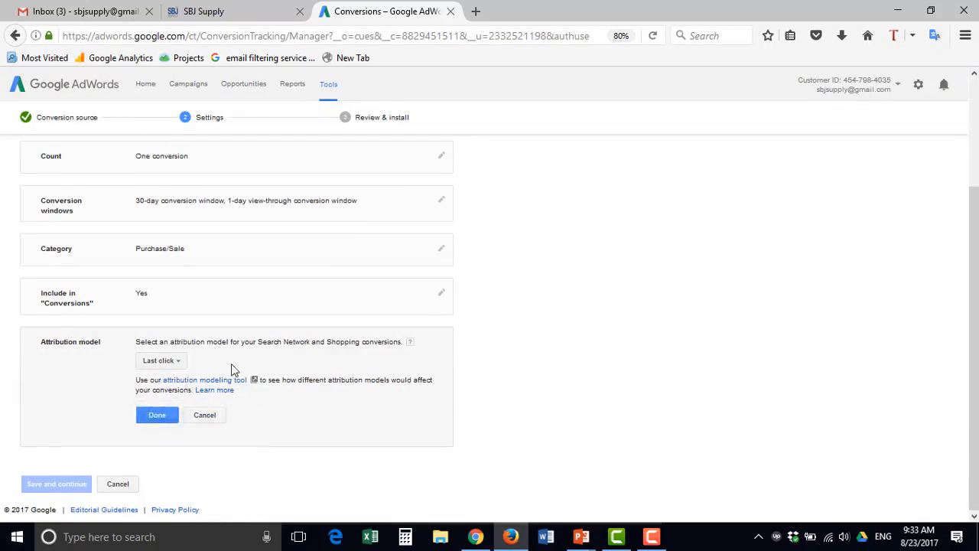
left_click(162, 361)
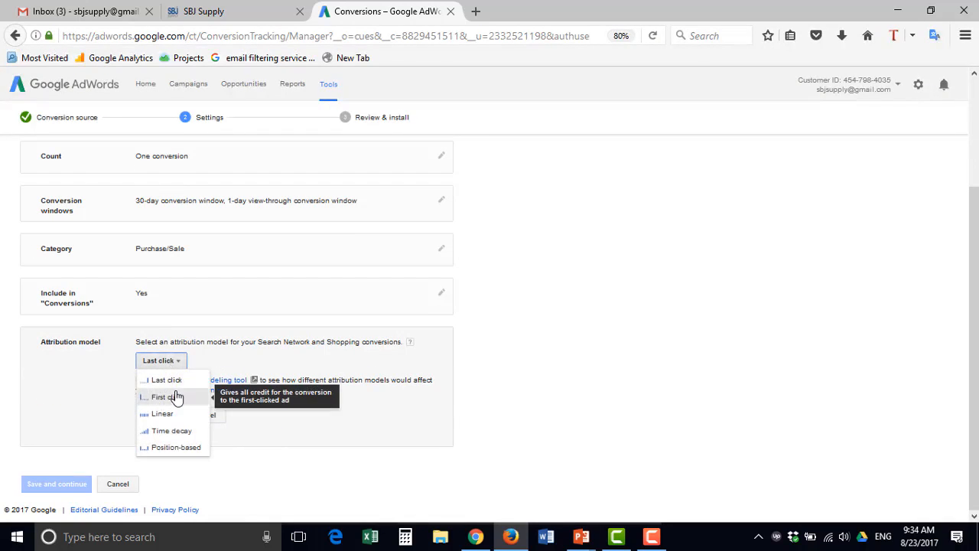
left_click(573, 341)
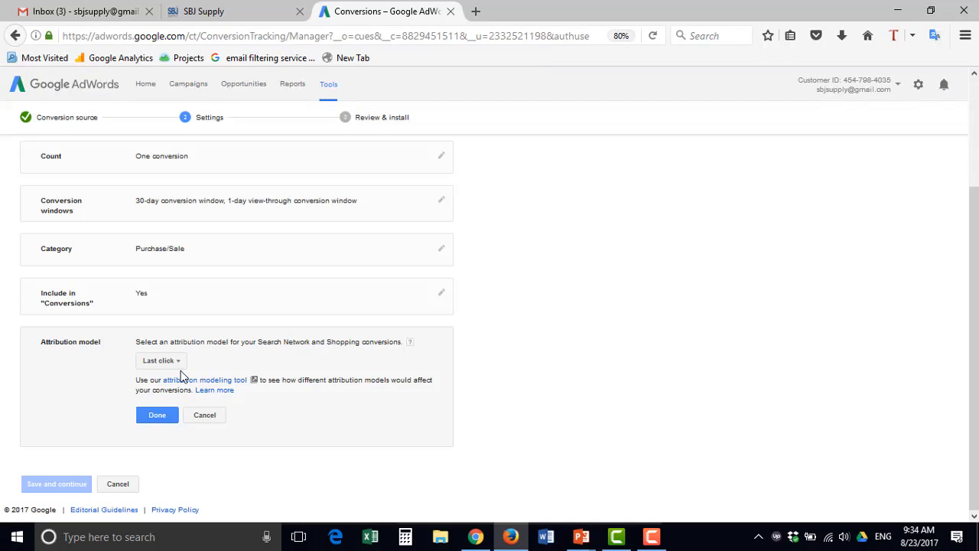
Search Google for "under armor" in a new browser tab, view the underarmour.com ad's landing page, and return to the results.
left_click(475, 11)
type("un")
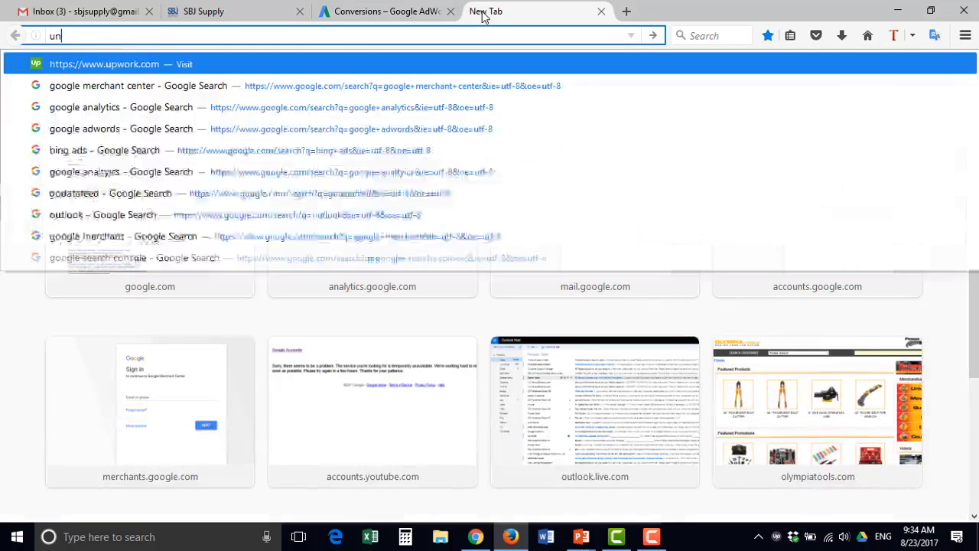
type("der arm")
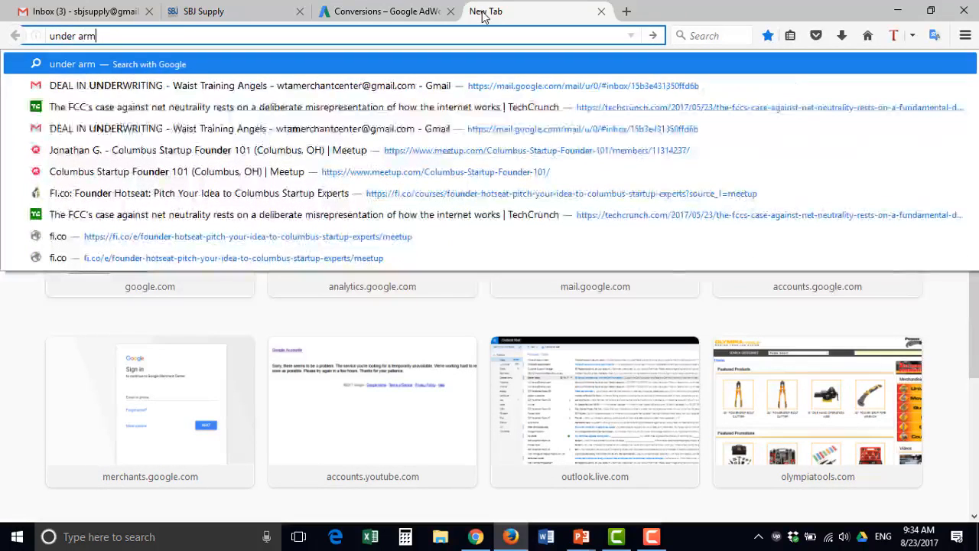
type("or")
key("Return")
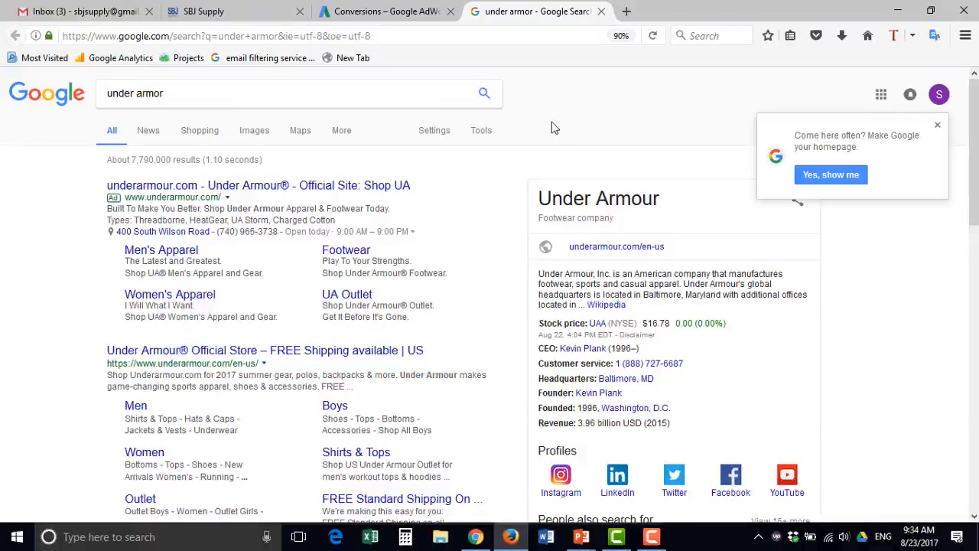
left_click(211, 189)
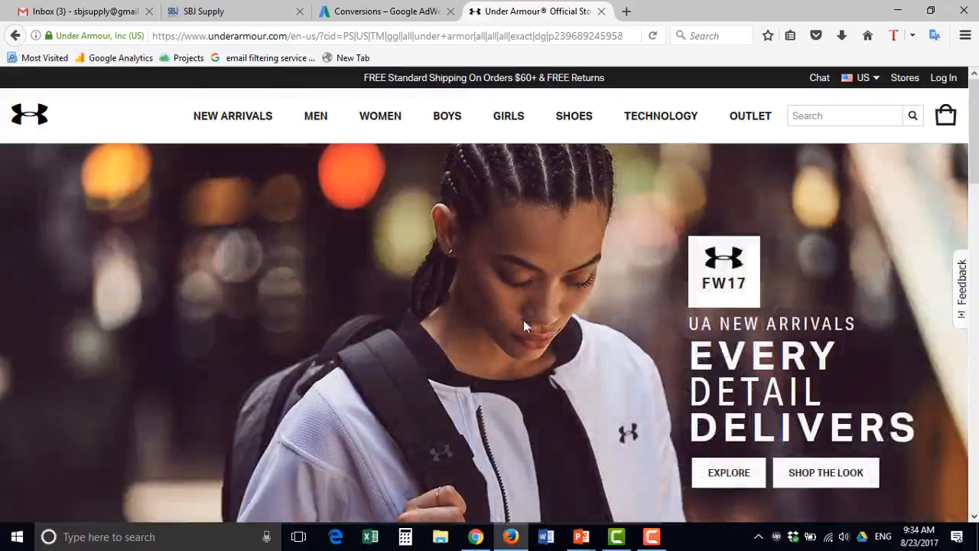
key("alt+Left")
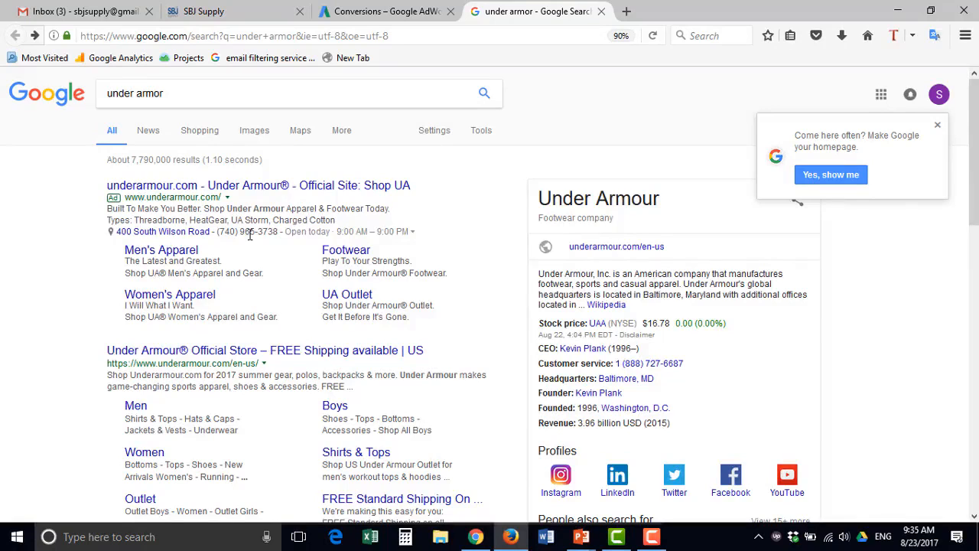
Return to the AdWords conversion settings, choose the Last click attribution model, and save the conversion action.
left_click(382, 10)
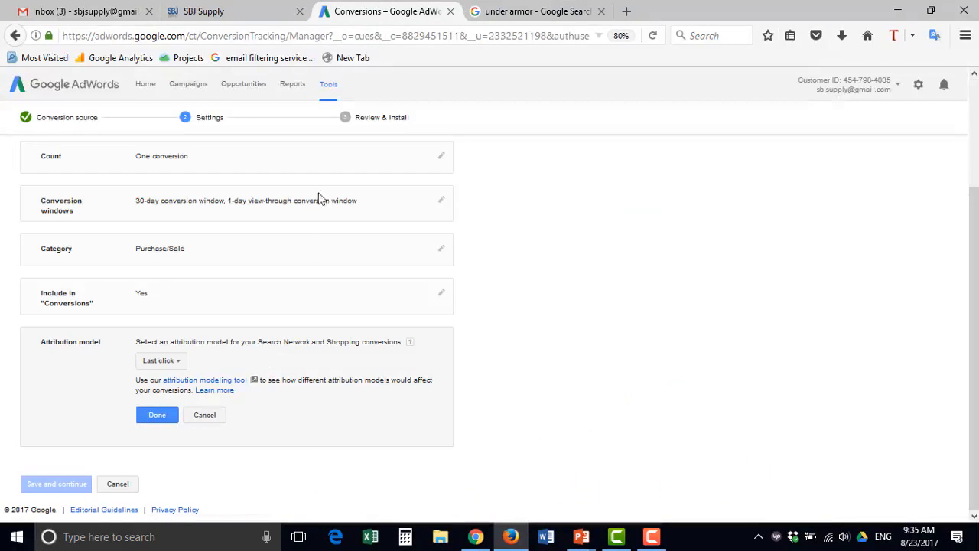
left_click(170, 361)
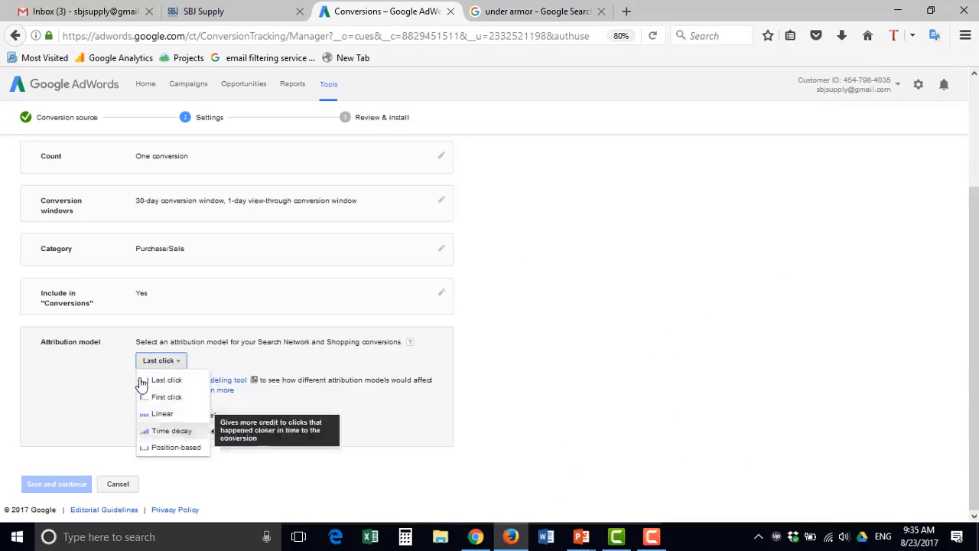
left_click(170, 382)
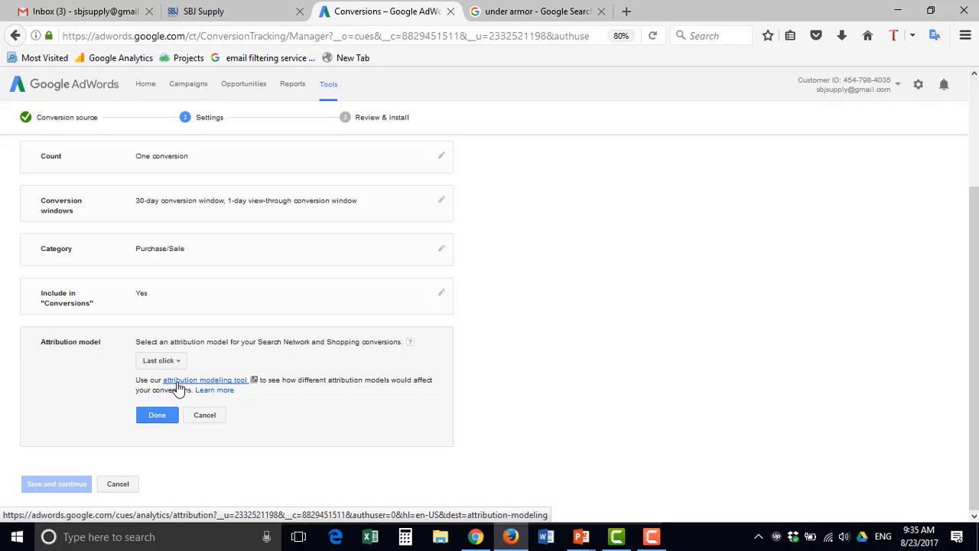
left_click(167, 419)
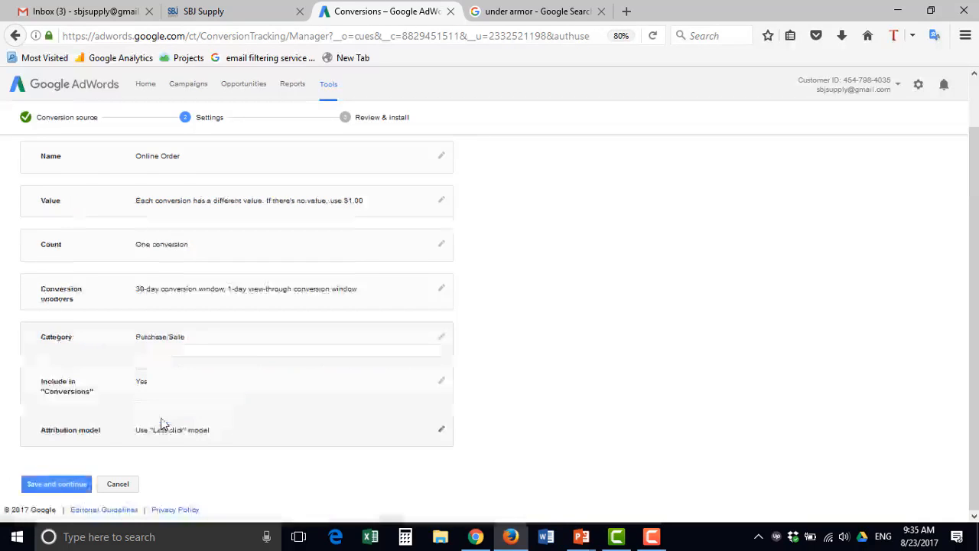
left_click(34, 486)
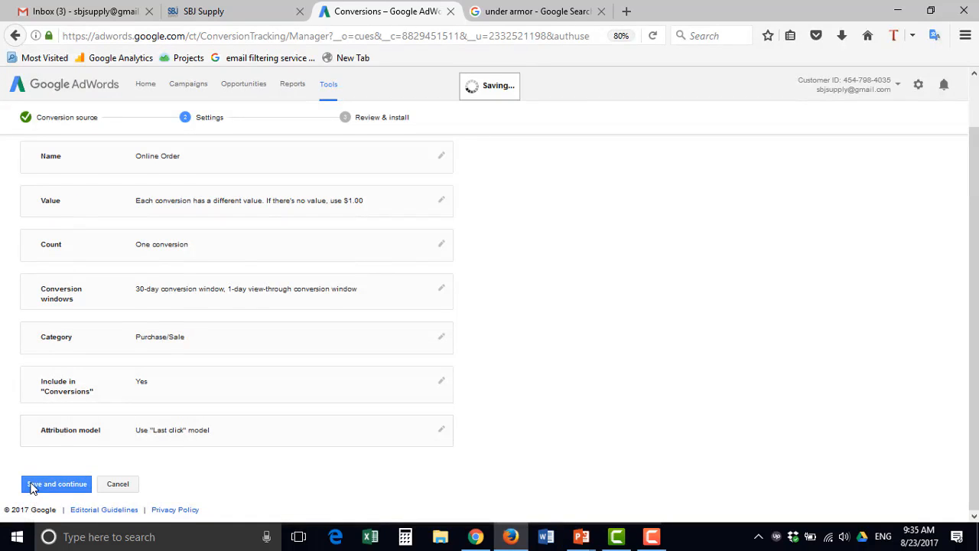
Copy the complete conversion tag code for Online Order.
scroll(131, 357, "down", 5)
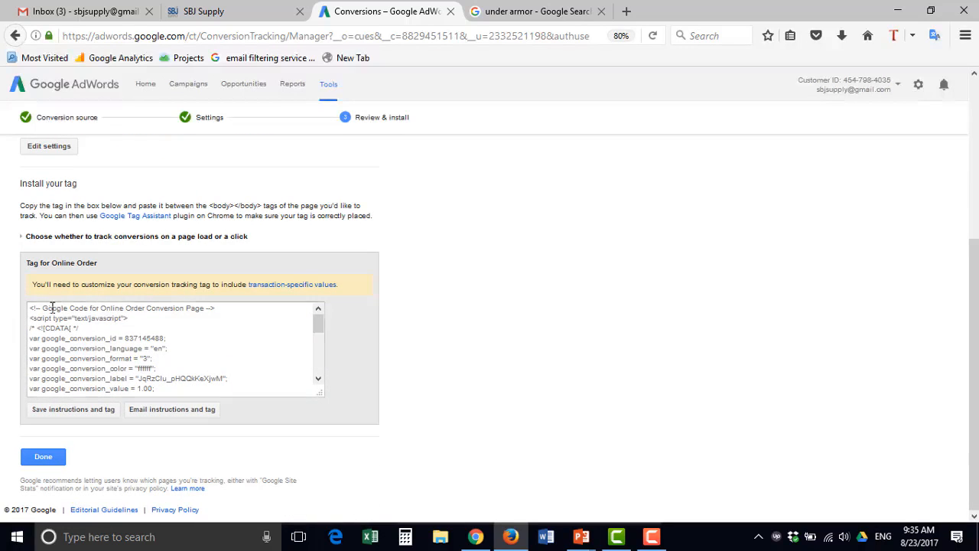
scroll(50, 306, "up", 1)
scroll(38, 329, "down", 1)
left_click_drag(30, 306, 238, 389)
key("ctrl+c")
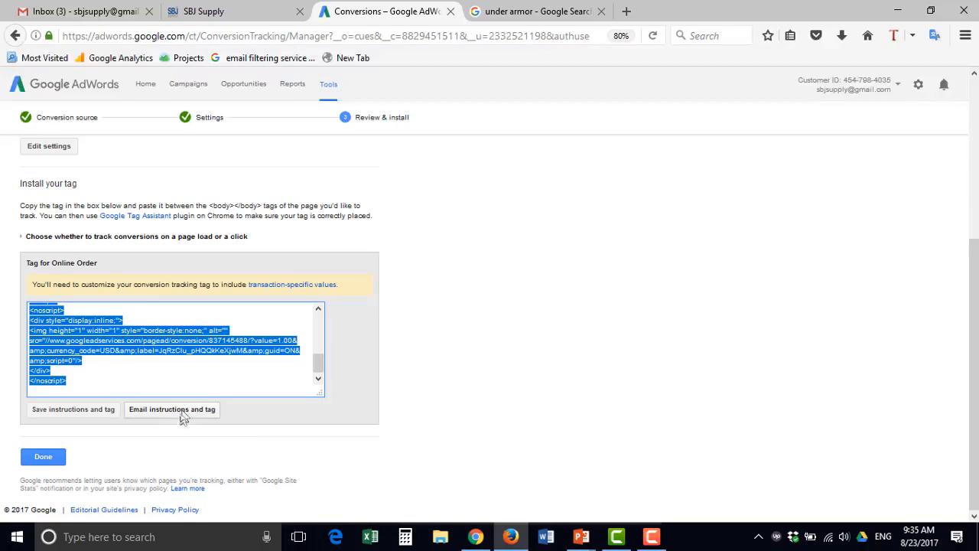
Search Windows for "text" and open a blank Notepad document.
left_click(211, 542)
type("text")
key("Return")
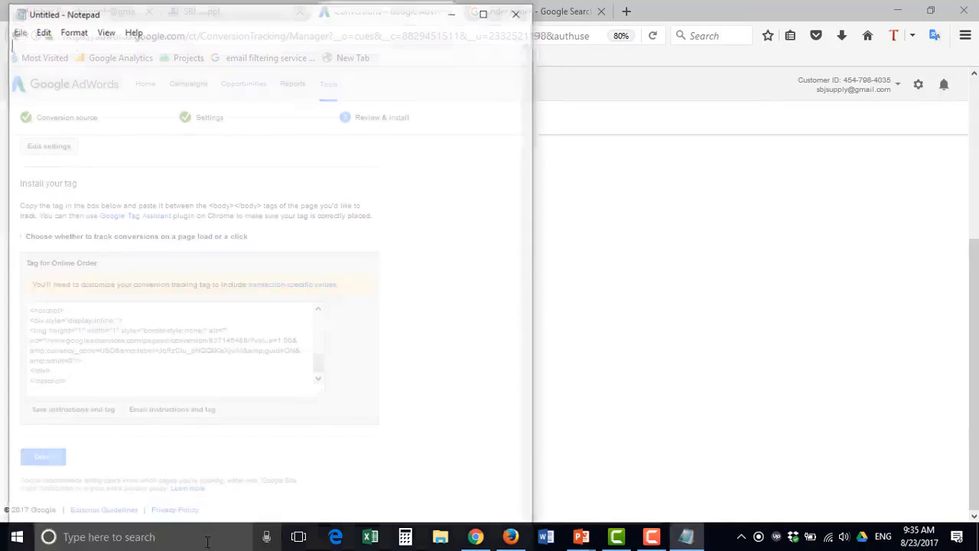
Paste the Online Order tag into the blank document and highlight the google_conversion_value line and value=1.00 in the image URL.
key("ctrl+v")
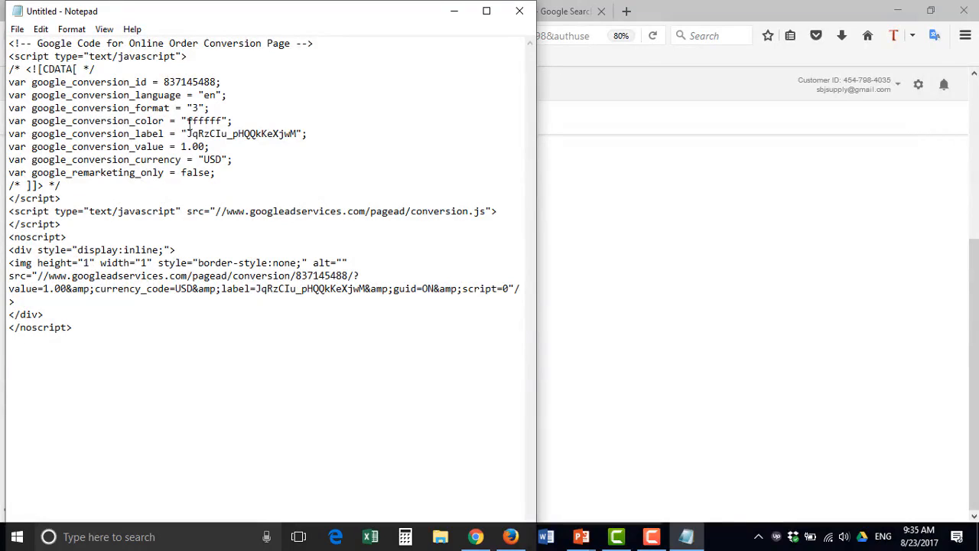
left_click_drag(221, 160, 4, 147)
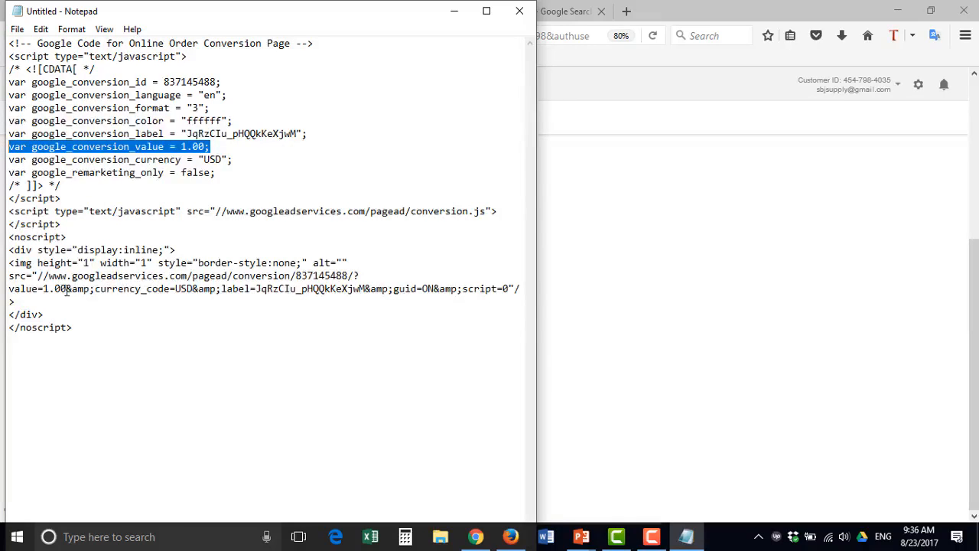
left_click_drag(67, 288, 4, 290)
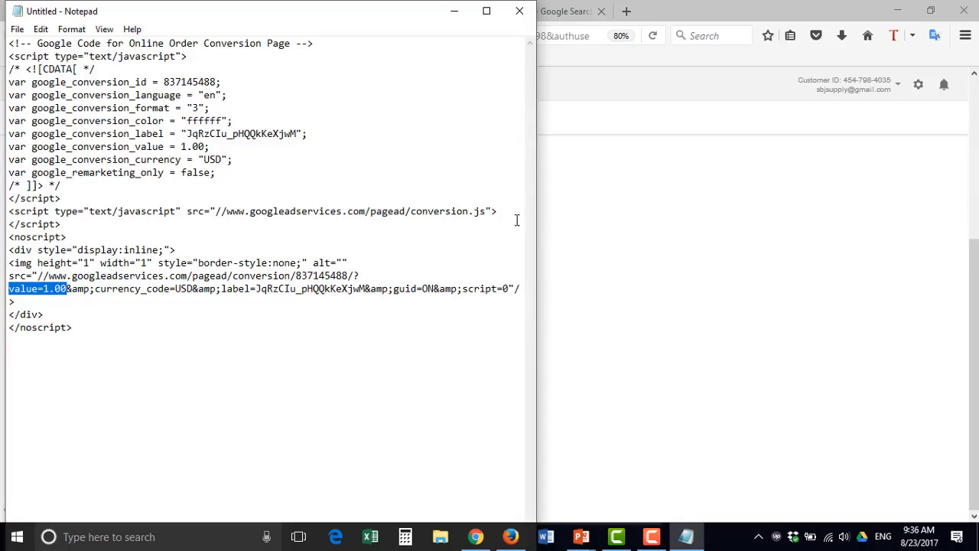
Return to AdWords, finish the Online Order conversion setup, and close the confirmation dialog.
left_click(597, 232)
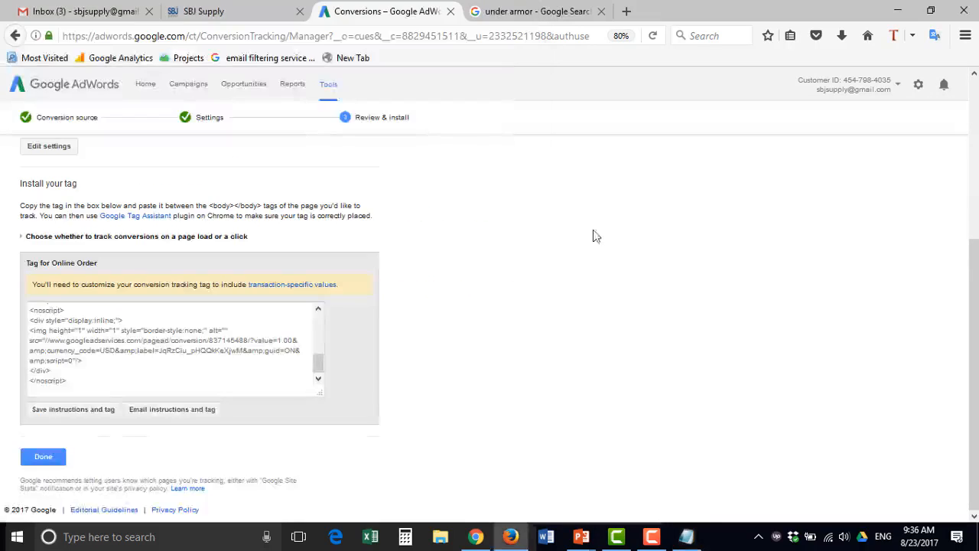
left_click(43, 456)
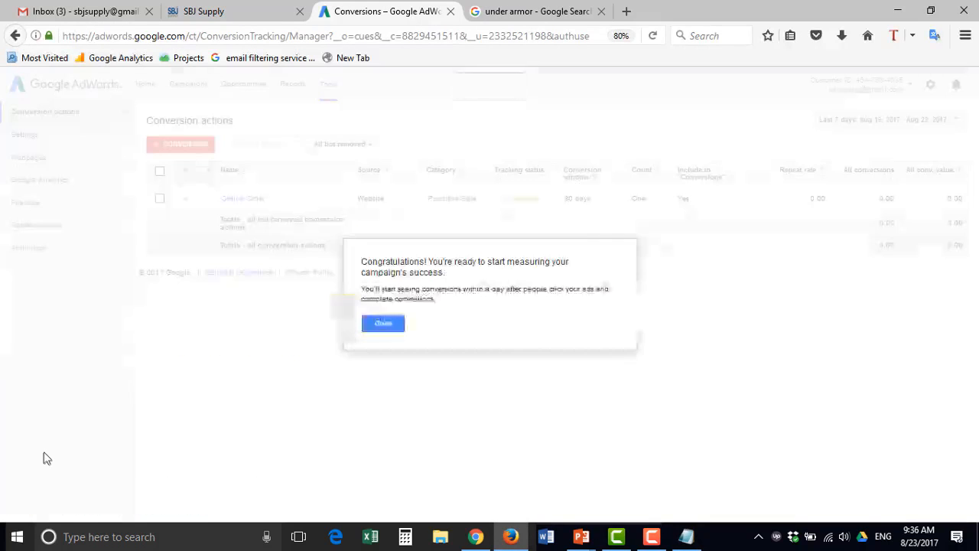
left_click(394, 323)
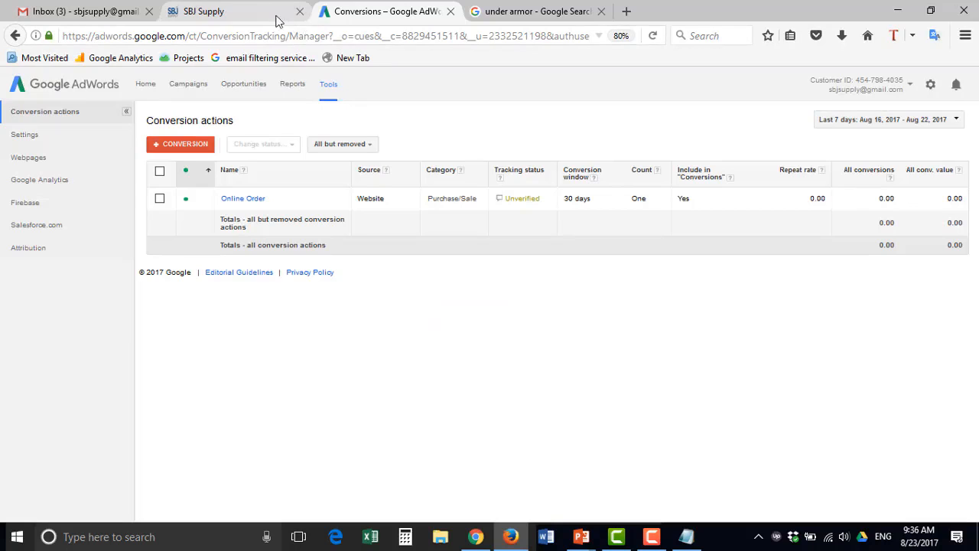
Switch to the SBJ Supply Shopify admin and find the Additional scripts box in the Checkout settings.
left_click(251, 9)
scroll(212, 46, "up", 5)
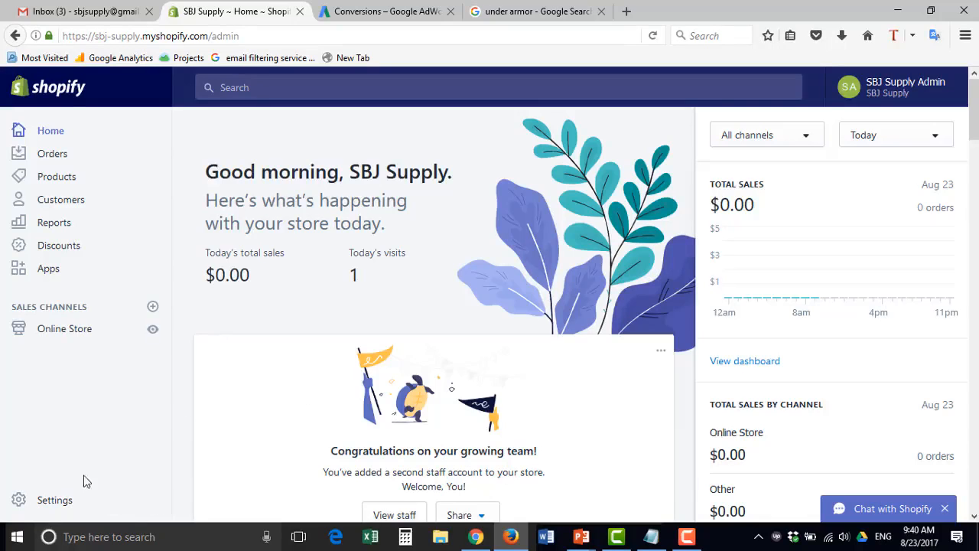
left_click(50, 501)
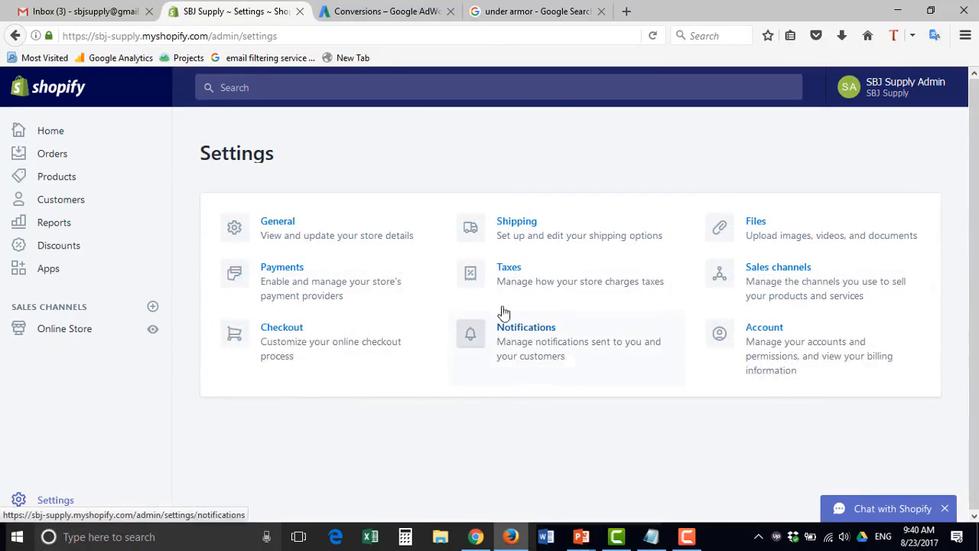
left_click(281, 338)
scroll(509, 372, "down", 6)
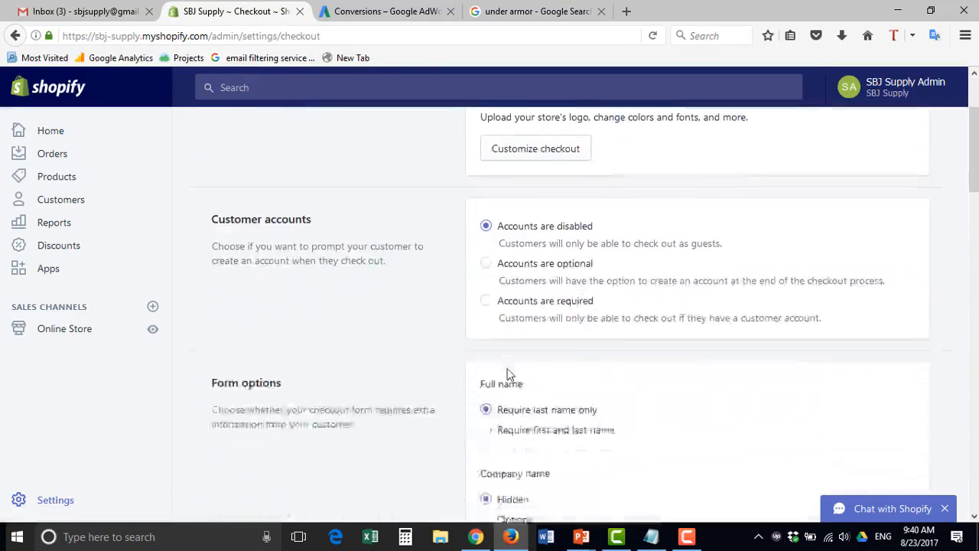
scroll(501, 371, "down", 7)
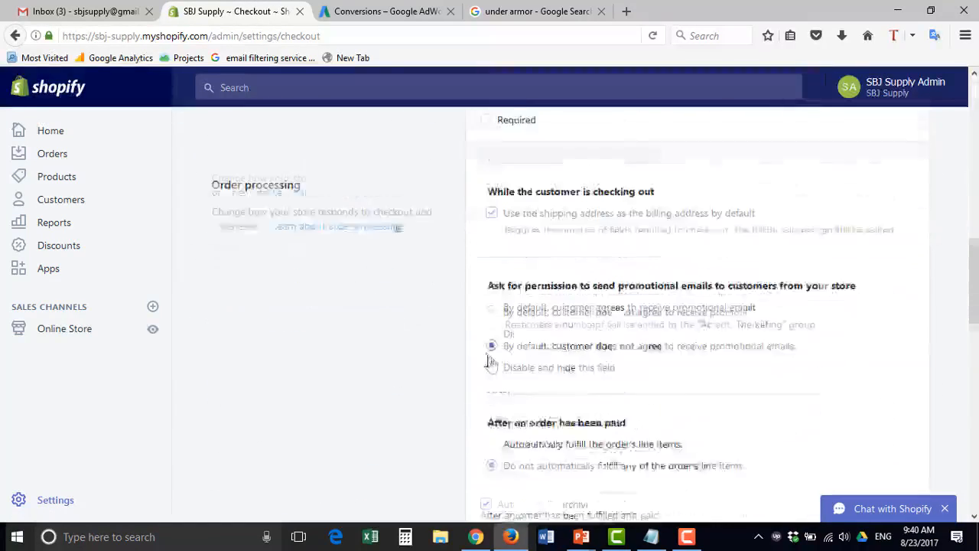
scroll(482, 355, "up", 3)
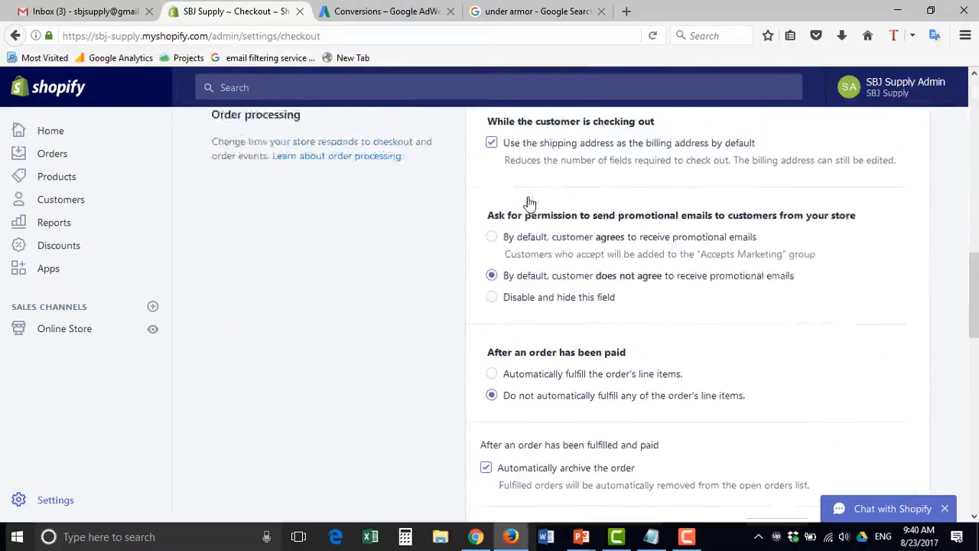
scroll(514, 351, "down", 3)
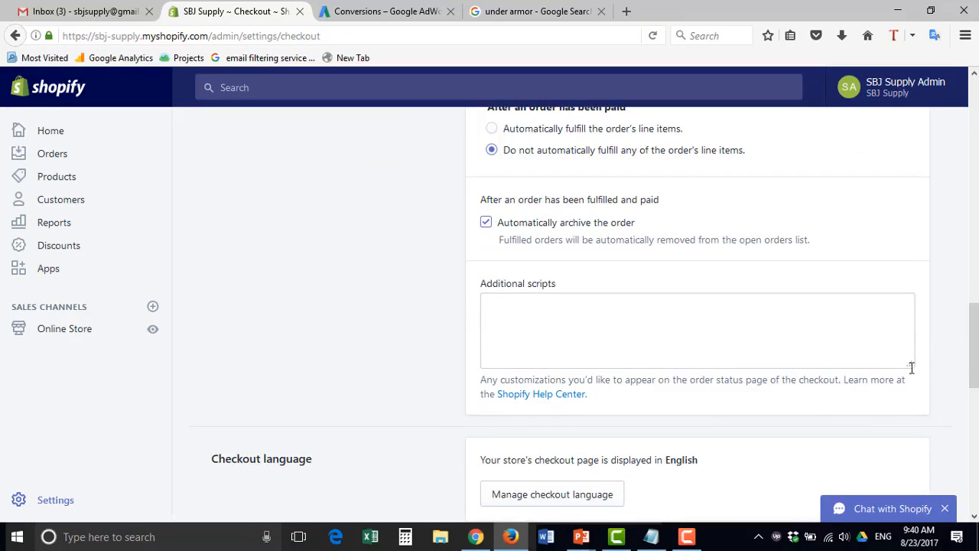
Enlarge the Additional scripts box in the order processing section and bring the whole box into view.
left_click_drag(909, 363, 894, 530)
scroll(414, 296, "down", 2)
scroll(414, 296, "down", 3)
scroll(917, 282, "up", 2)
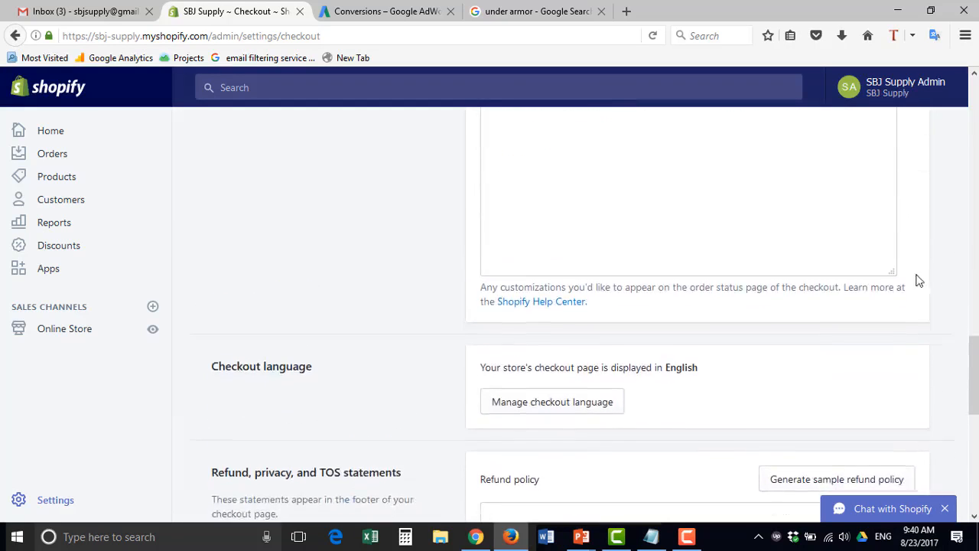
scroll(918, 280, "down", 1)
scroll(649, 205, "up", 3)
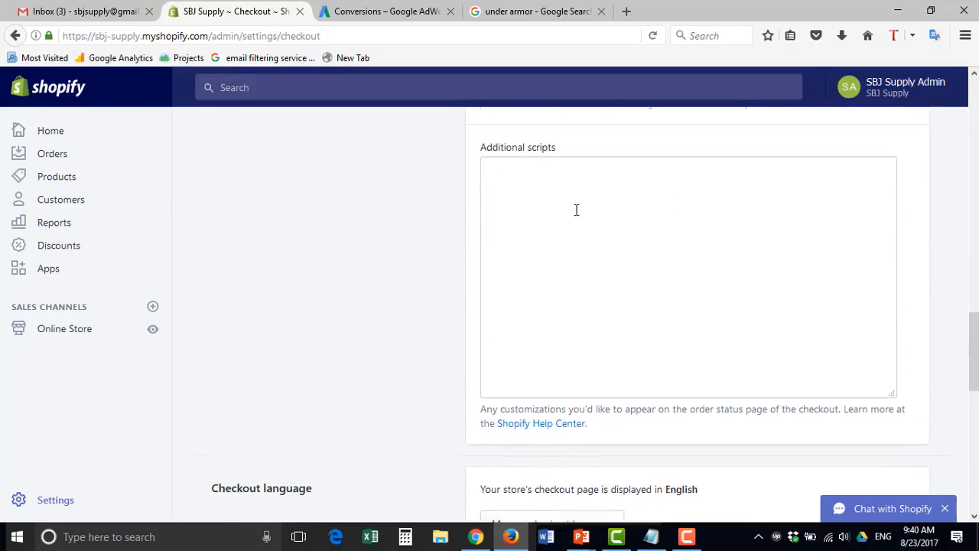
Highlight the google_conversion_value line in the Notepad tag, then show the Conversion Tracking slide listing the required edits in PowerPoint.
left_click(651, 537)
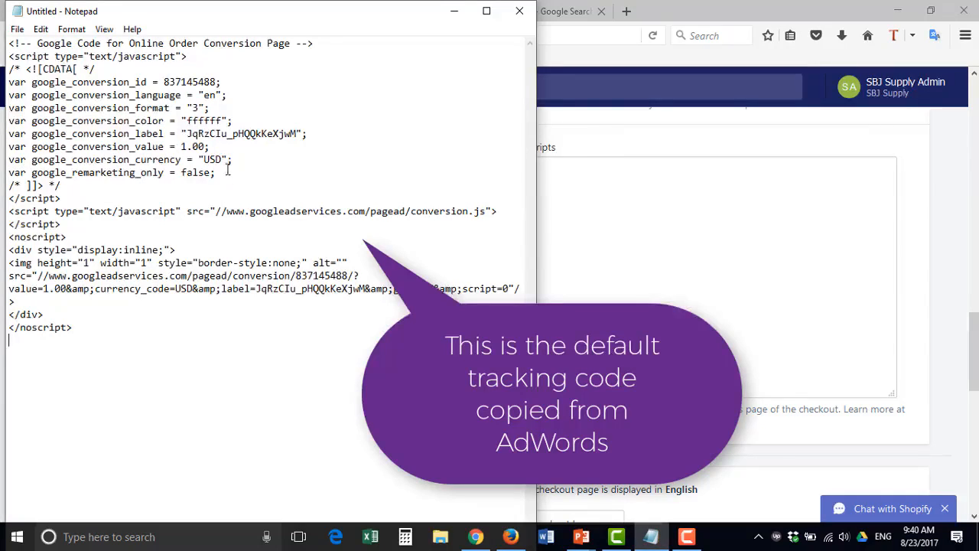
left_click_drag(211, 146, 2, 143)
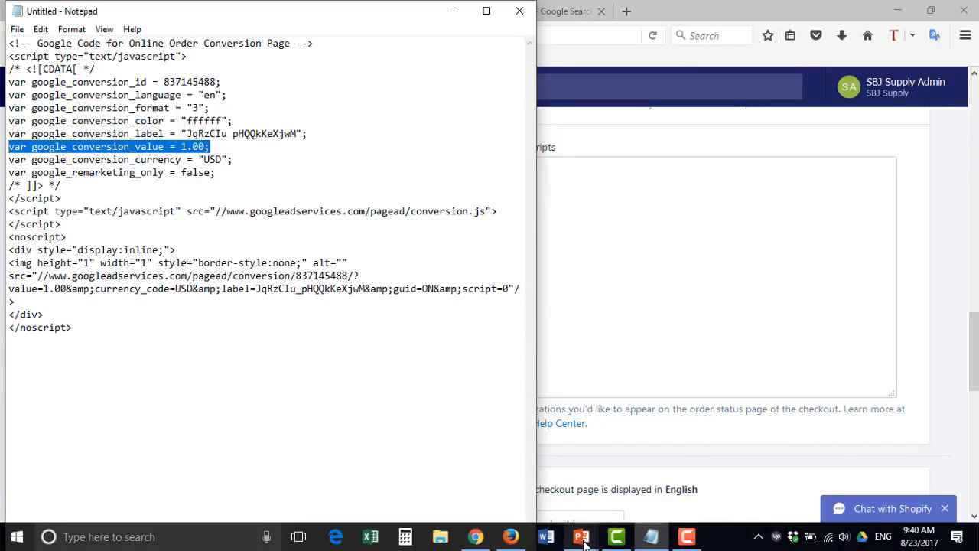
mouse_move(583, 540)
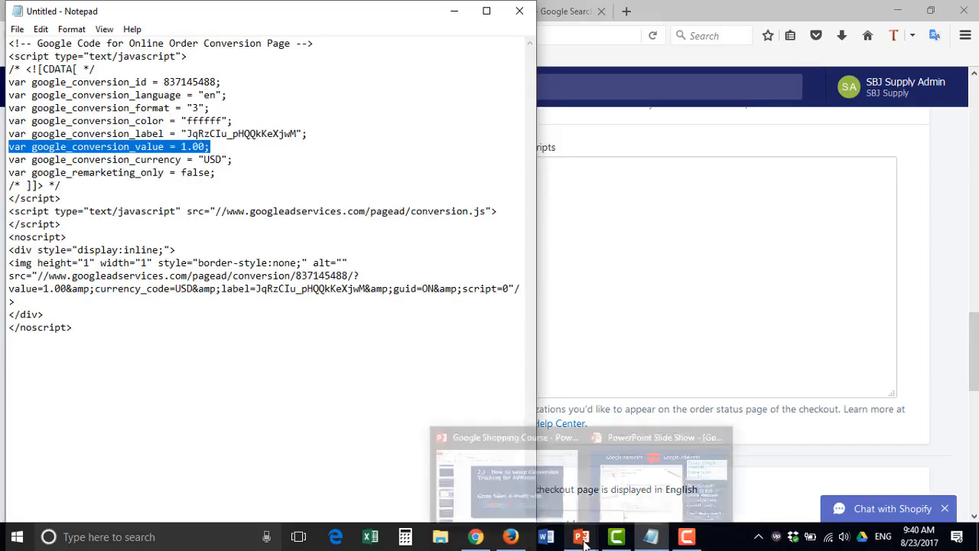
left_click(687, 493)
key("Right")
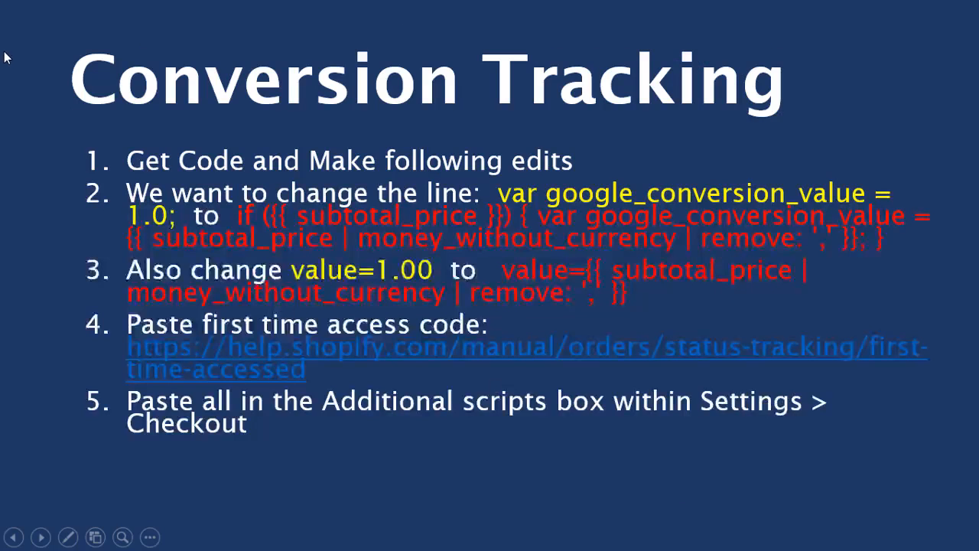
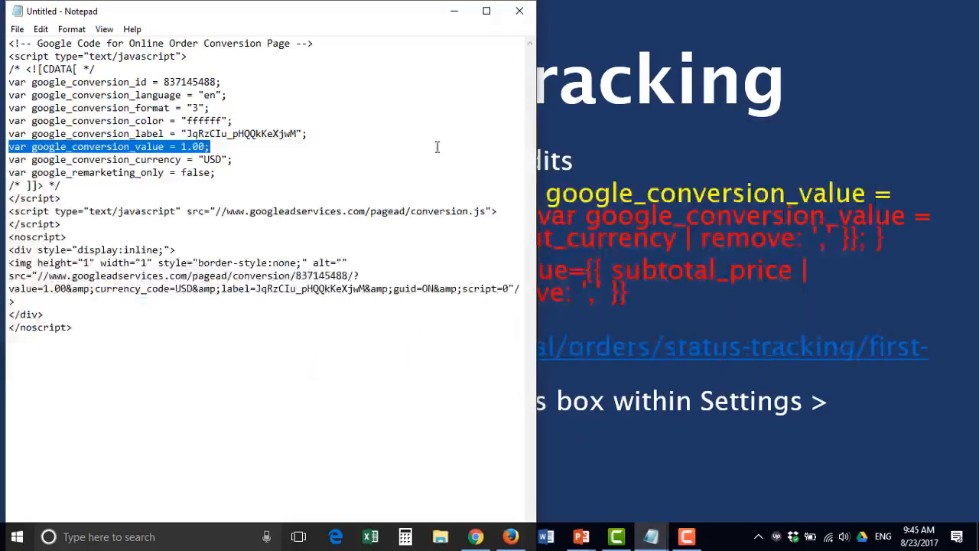
Move the Notepad window with the tag over the slide and highlight the two conversion value spots that need editing.
left_click(198, 158)
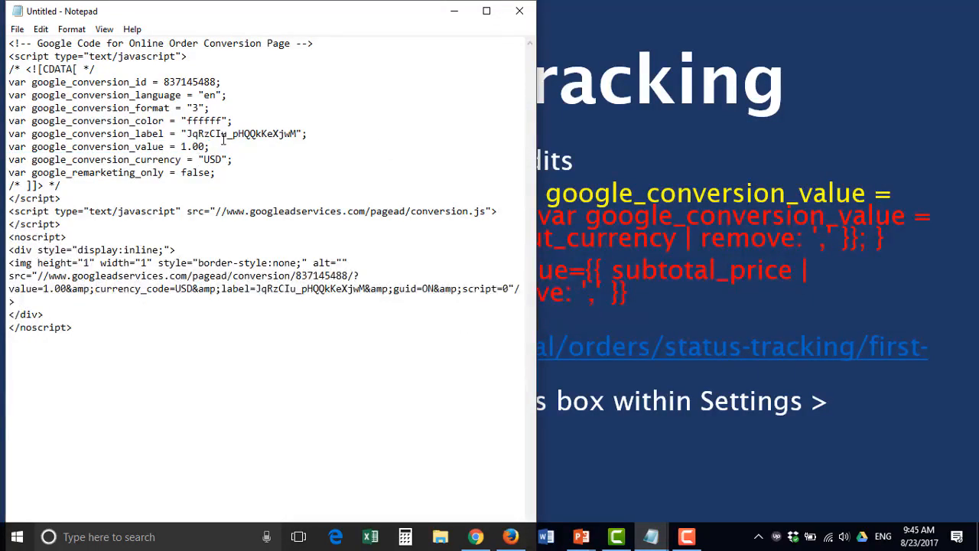
left_click_drag(264, 17, 453, 54)
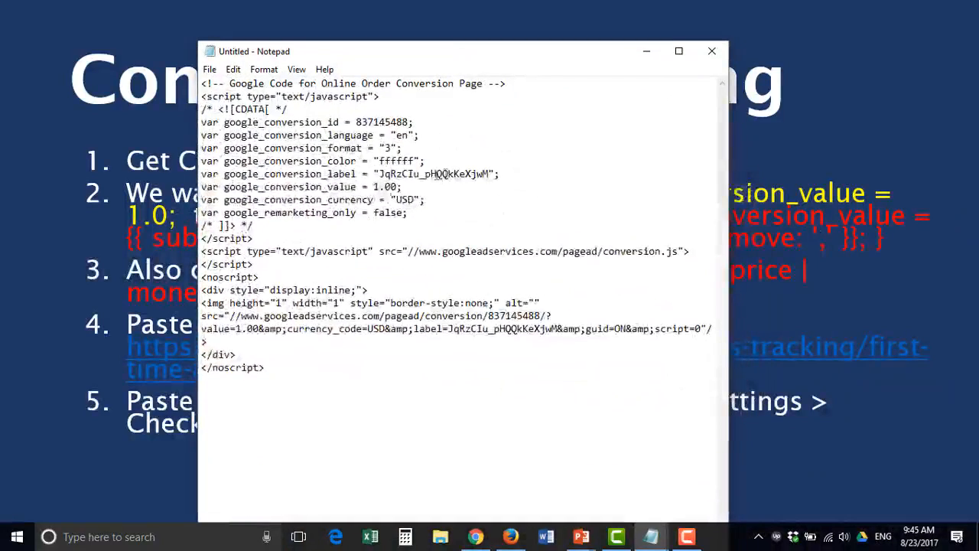
left_click_drag(202, 187, 402, 186)
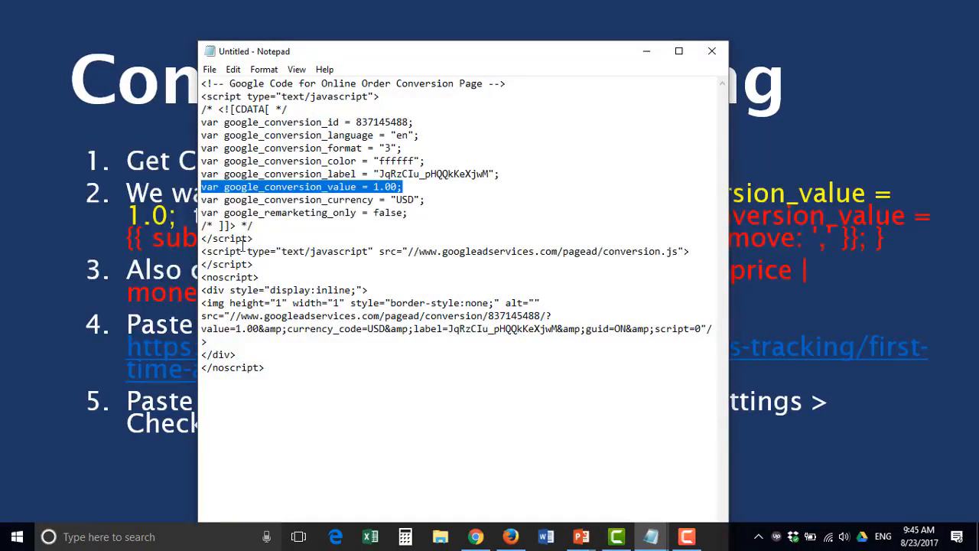
left_click_drag(260, 329, 200, 331)
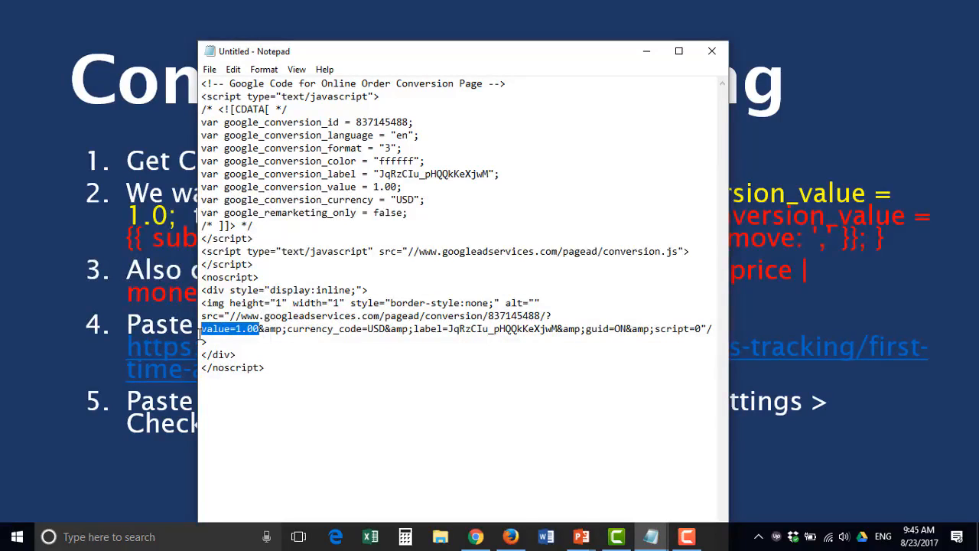
Bring up the Notepad document with the replacement snippets and arrange it side by side with the tag document.
left_click(656, 530)
left_click(695, 470)
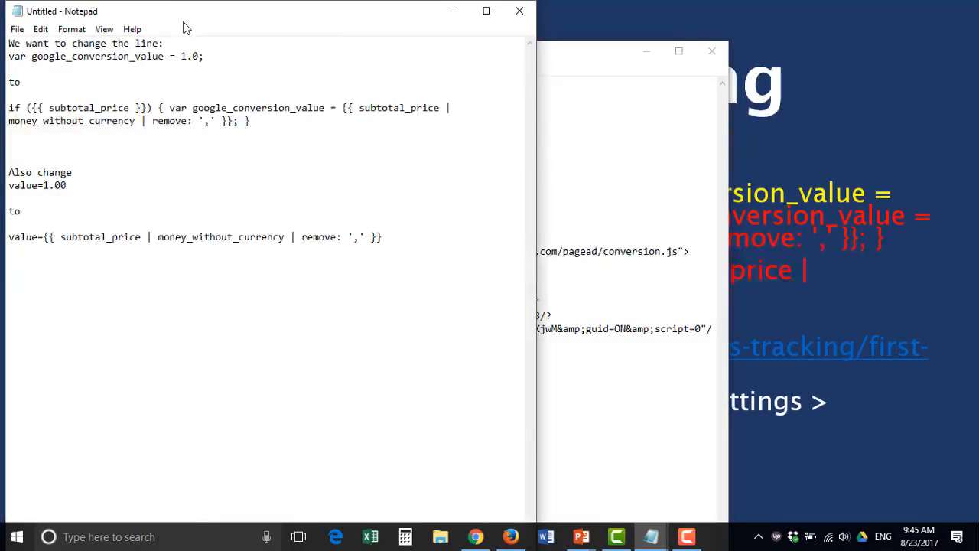
left_click_drag(184, 18, 847, 67)
left_click(400, 56)
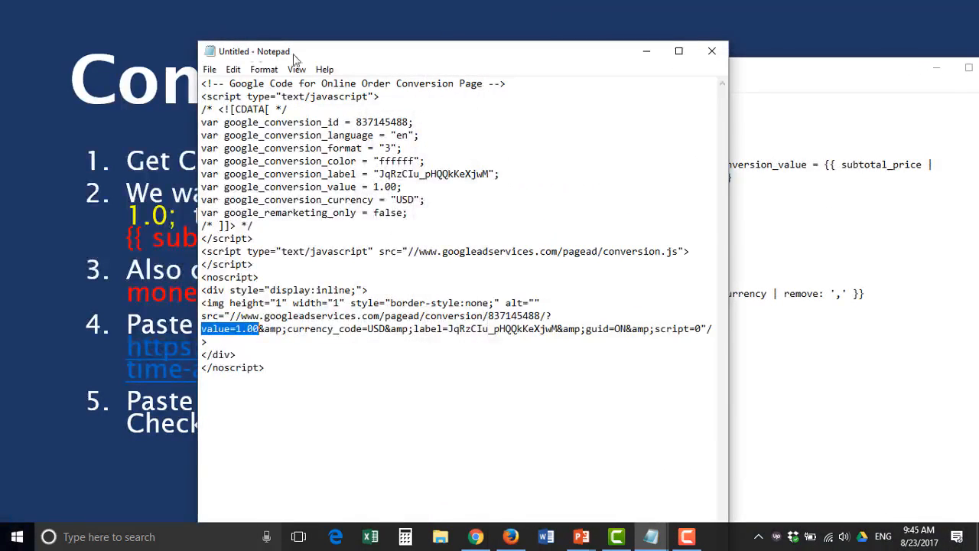
left_click_drag(346, 54, 150, 59)
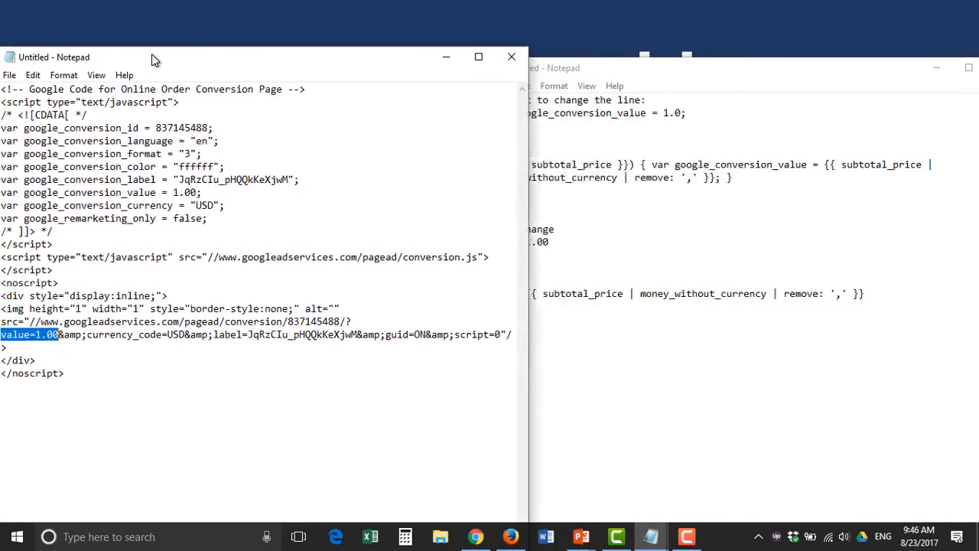
left_click(641, 62)
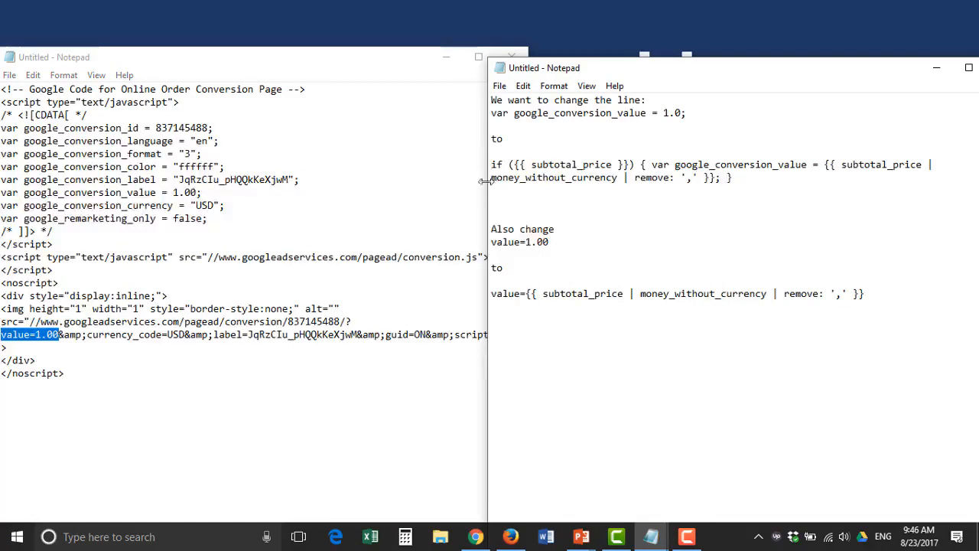
left_click_drag(486, 186, 531, 189)
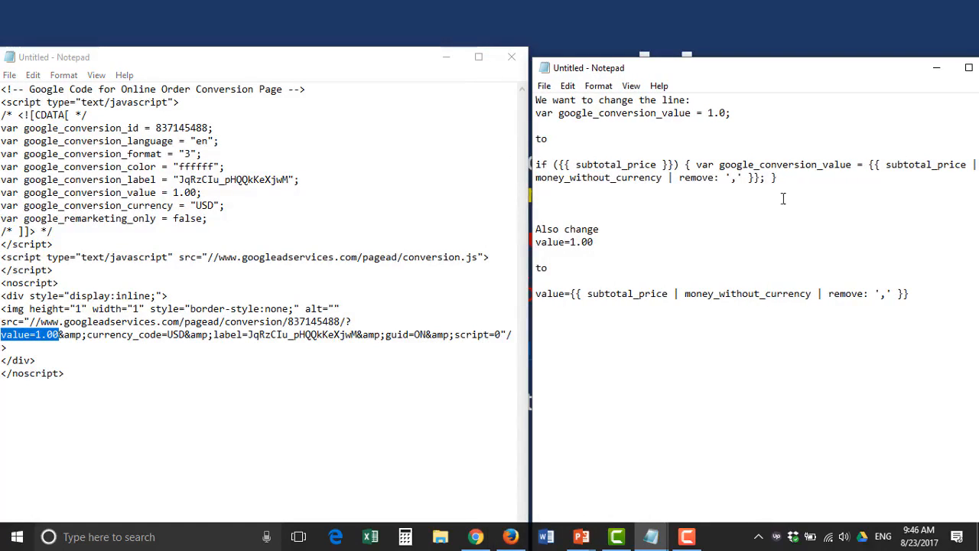
Replace the tag's google_conversion_value line with the conditional subtotal_price line copied from the snippets document.
left_click_drag(779, 179, 520, 166)
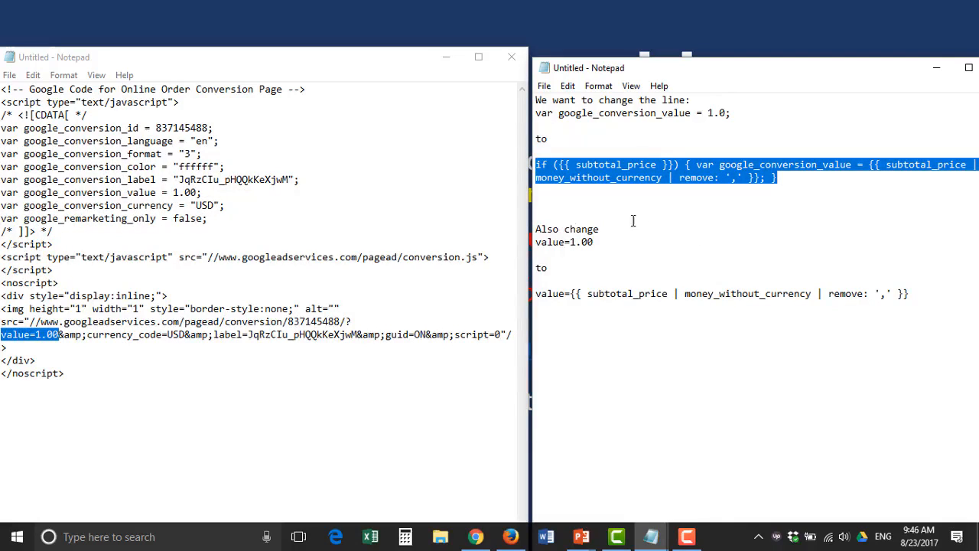
left_click(140, 223)
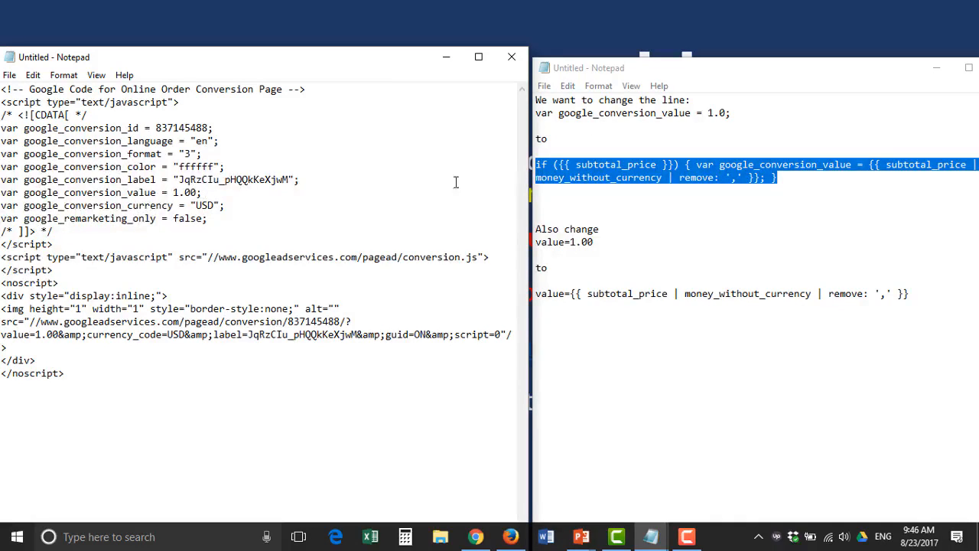
left_click(816, 164)
left_click_drag(787, 179, 516, 170)
key("ctrl+c")
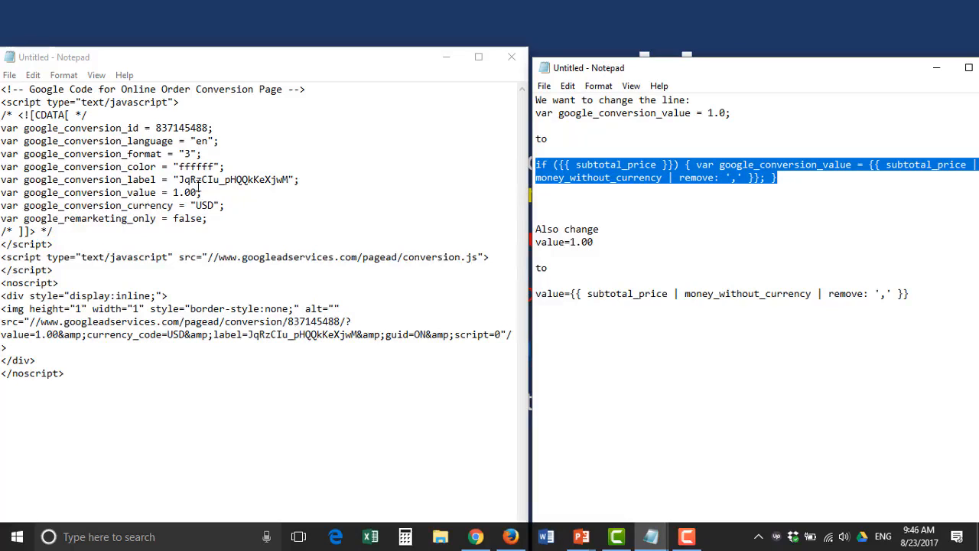
left_click_drag(210, 193, 2, 193)
key("ctrl+v")
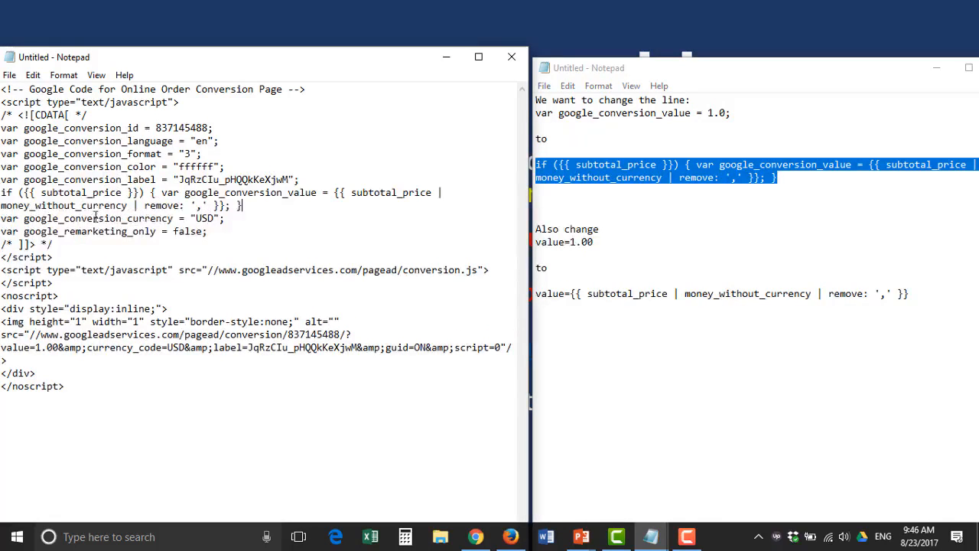
Replace value=1.00 in the tag's image URL with the copied value={{ subtotal_price | money_without_currency | remove: ',' }}.
left_click(916, 298)
left_click(537, 298, "shift")
key("ctrl+c")
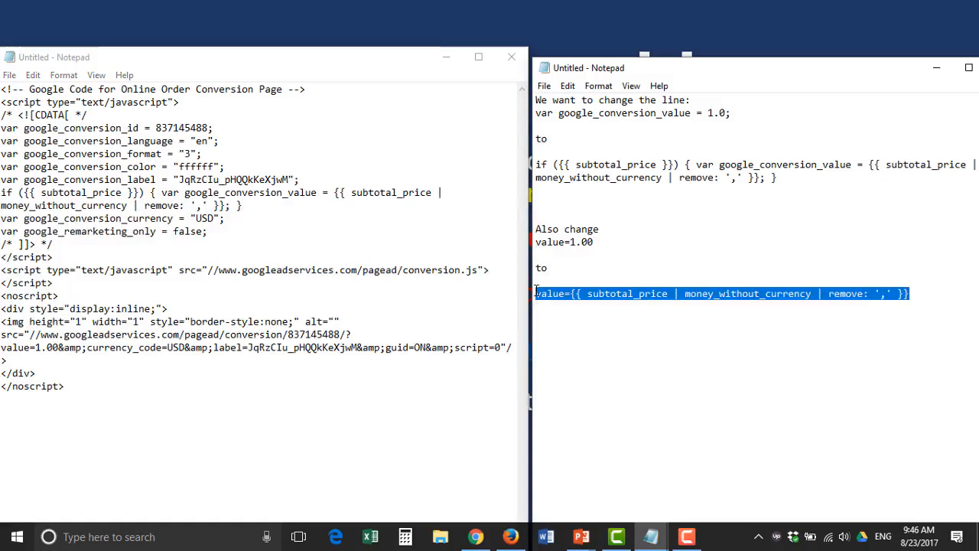
left_click(53, 348)
left_click_drag(59, 348, 1, 348)
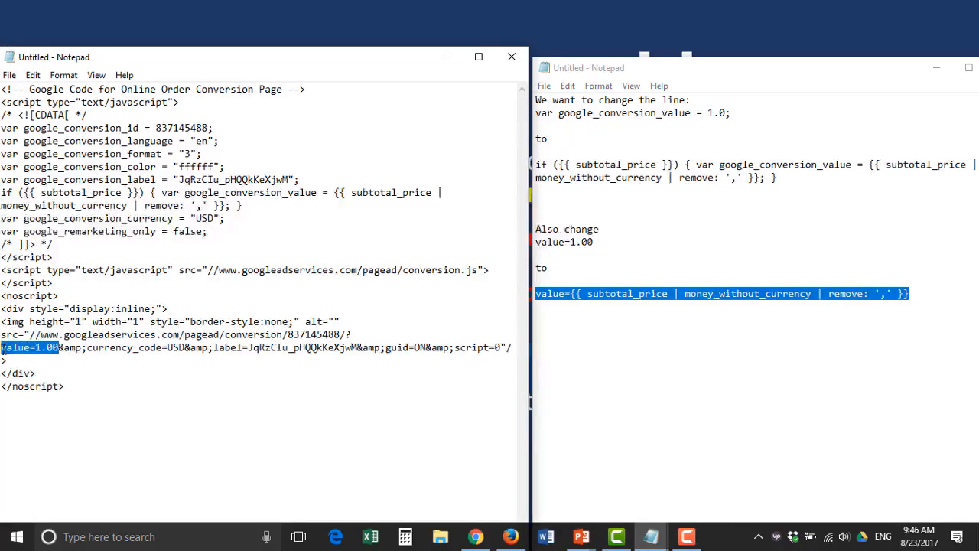
key("ctrl+v")
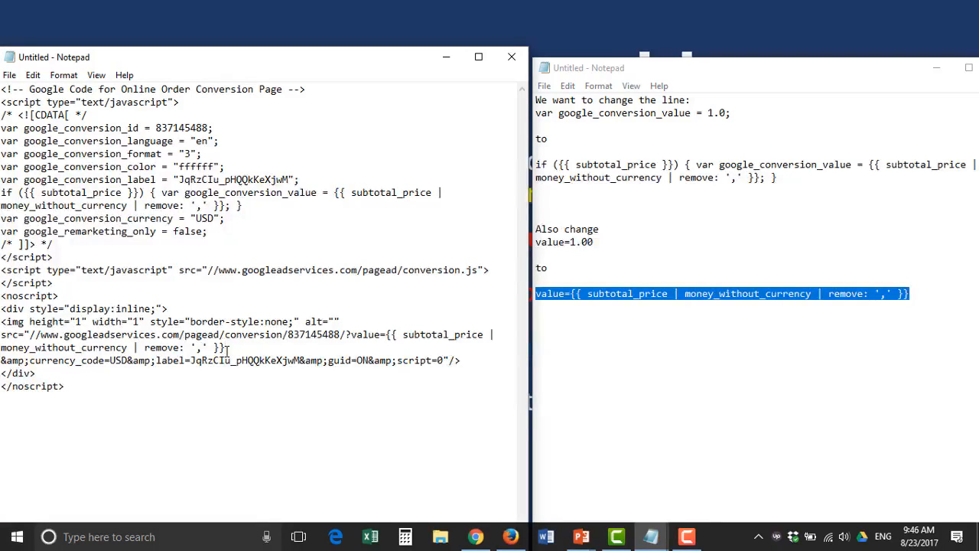
Copy the whole edited conversion tag from Notepad into Shopify's Additional scripts box and add blank lines below it.
left_click_drag(68, 394, 1, 83)
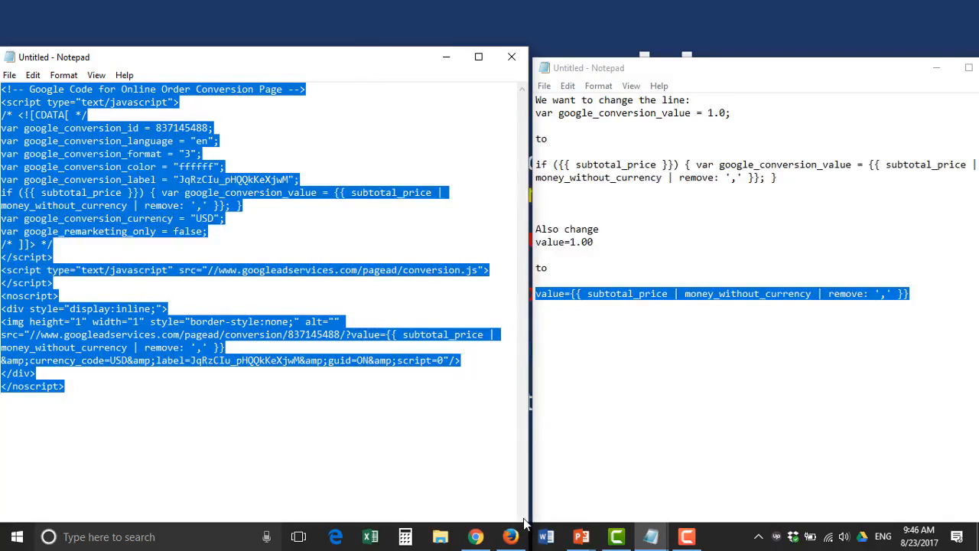
key("alt+Tab")
key("alt+Tab")
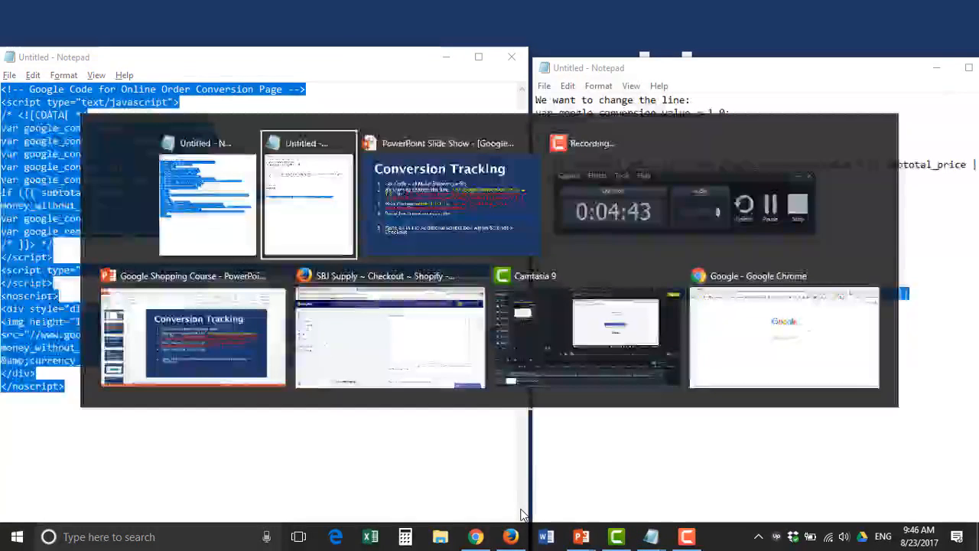
key("alt+Tab")
key("alt+Tab")
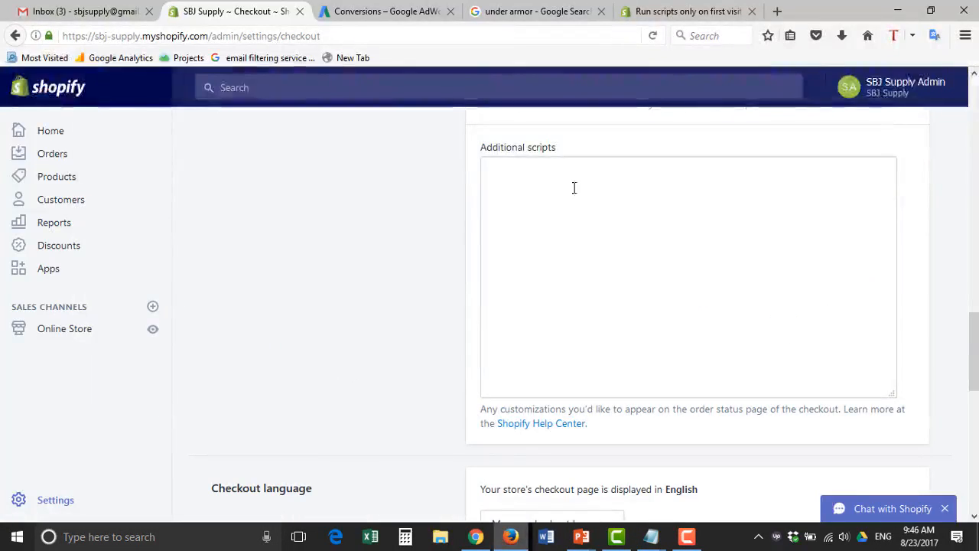
left_click(574, 181)
key("ctrl+v")
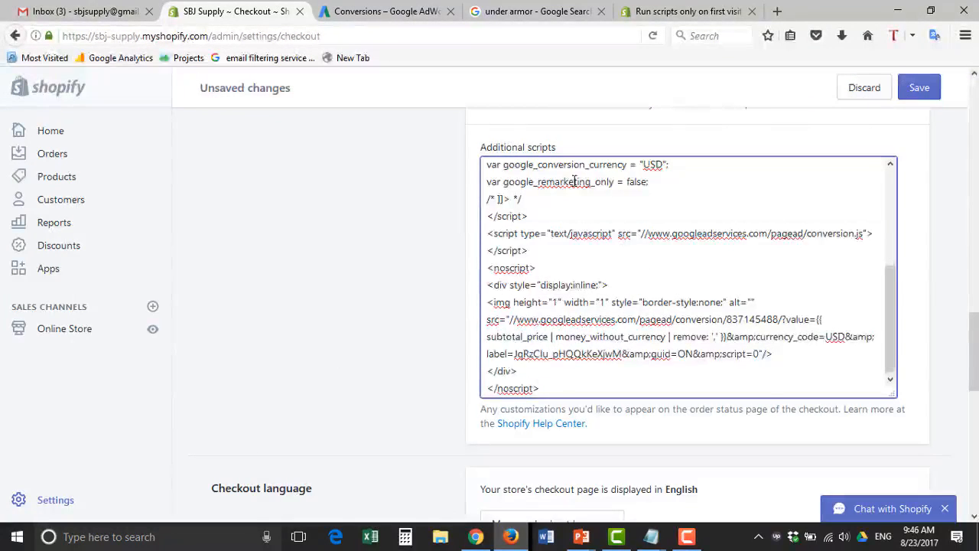
key("Return")
key("Return")
key("Return")
Try inserting "AdWords" before "Online Order Conversion Page" in the tag's opening comment, then undo the insertion.
scroll(591, 179, "up", 8)
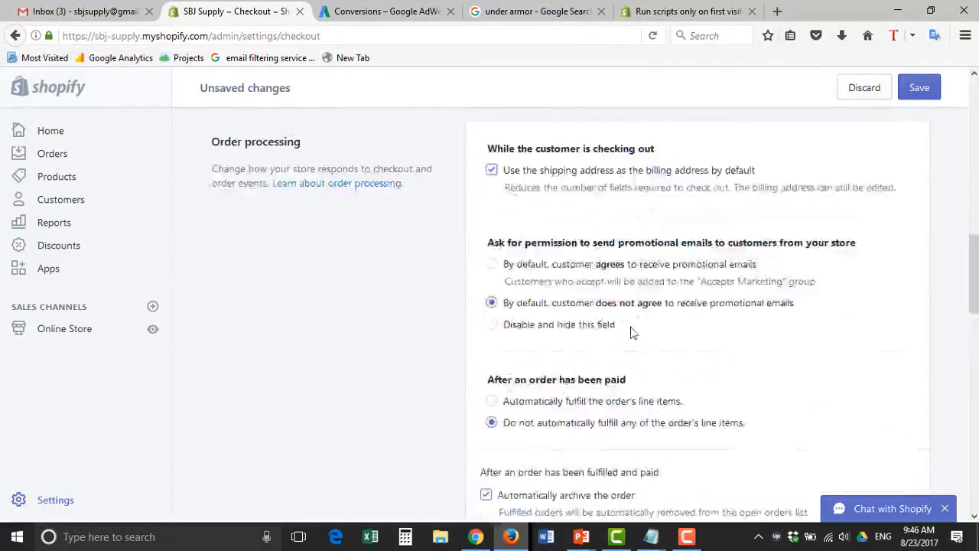
scroll(630, 332, "down", 4)
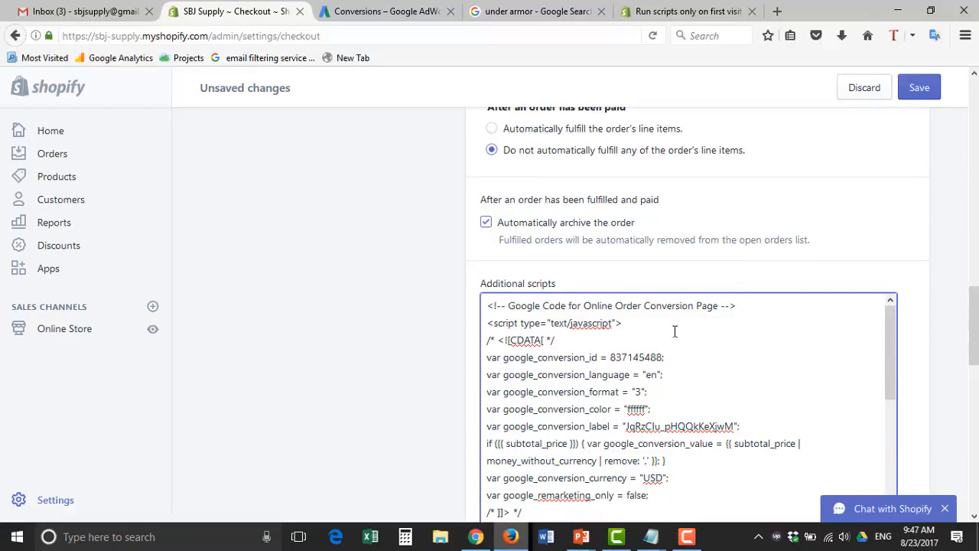
left_click(586, 306)
type("AdWords")
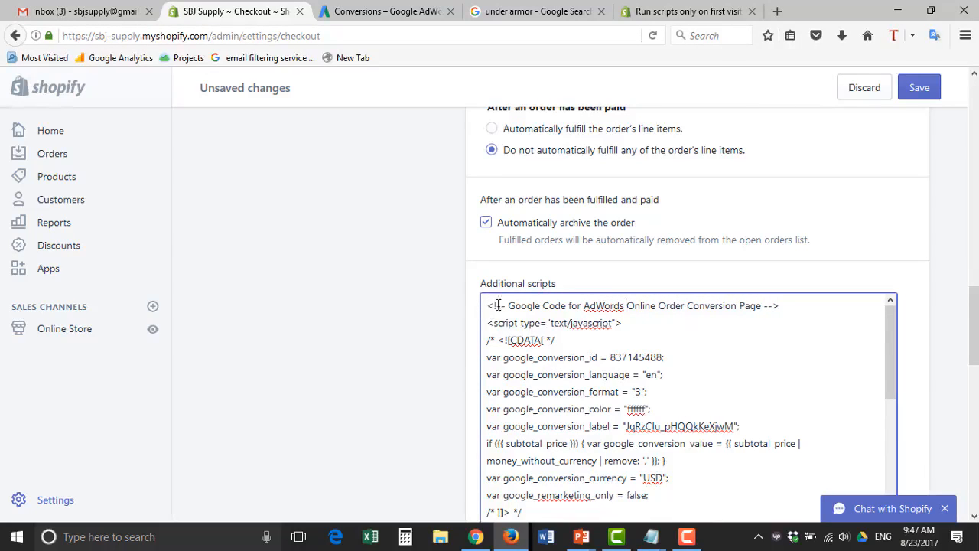
left_click_drag(494, 306, 516, 306)
left_click_drag(592, 300, 737, 277)
scroll(699, 332, "down", 5)
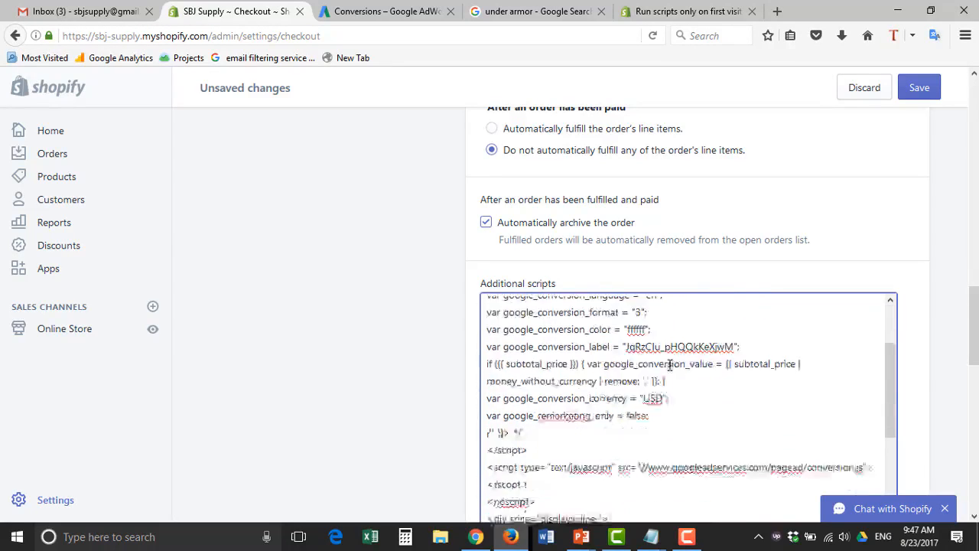
key("ctrl+z")
scroll(362, 361, "up", 1)
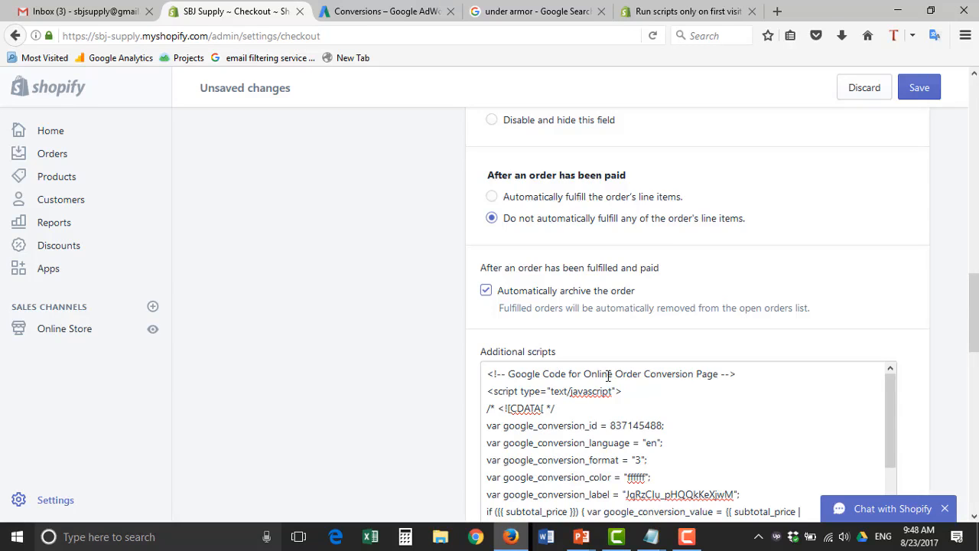
Copy the first_time_accessed code block from step 3 of Shopify's "Run scripts only on first visit" help page.
left_click(632, 10)
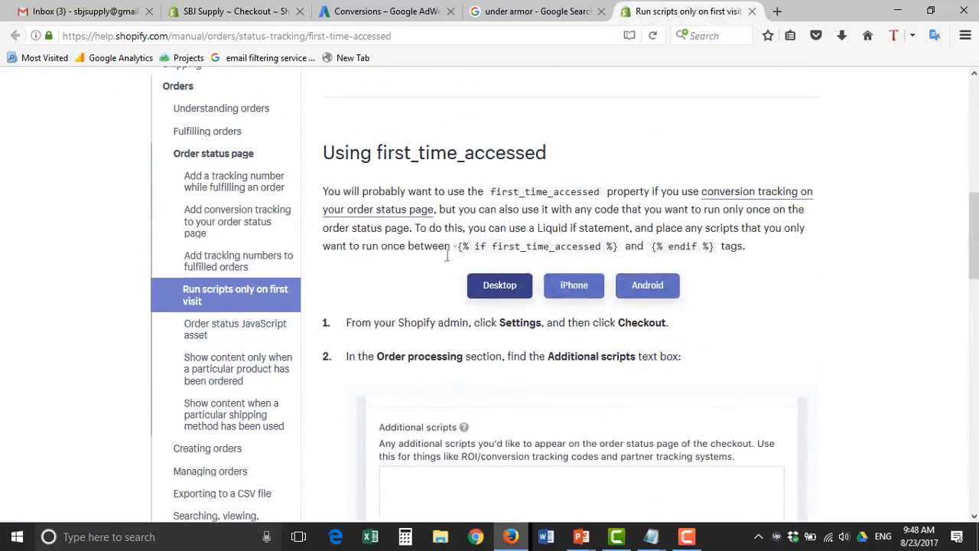
scroll(452, 282, "down", 2)
scroll(453, 281, "down", 3)
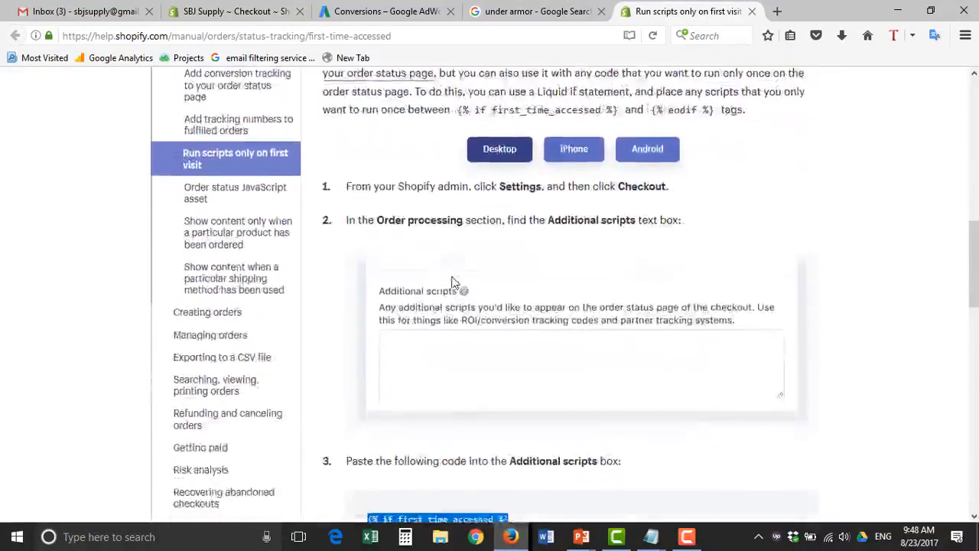
scroll(452, 281, "up", 5)
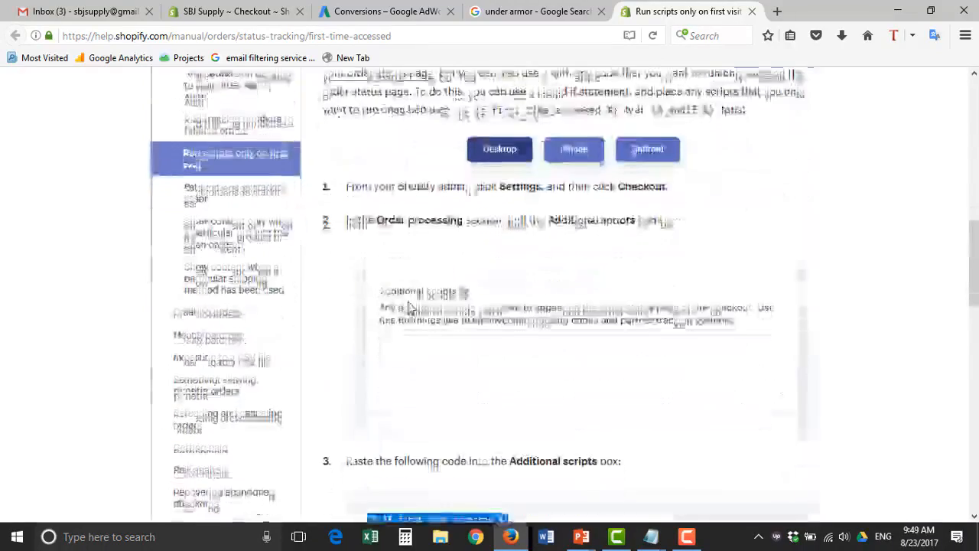
scroll(409, 309, "down", 6)
scroll(410, 309, "down", 2)
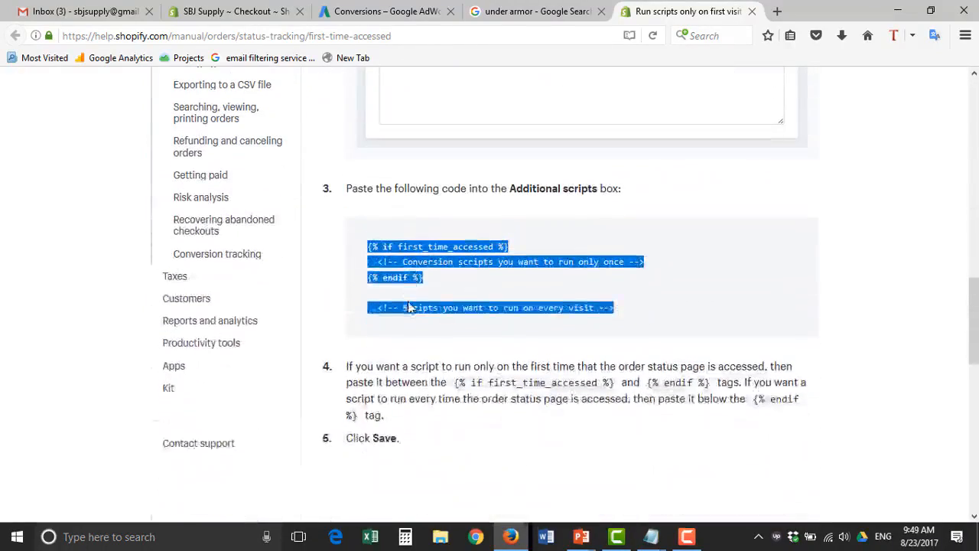
left_click_drag(624, 312, 365, 257)
key("ctrl+c")
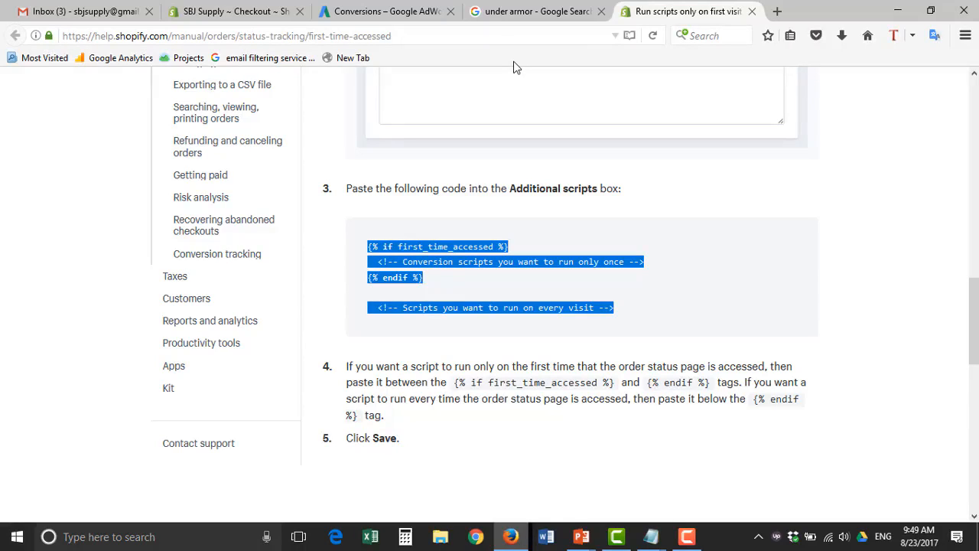
Paste the copied first_time_accessed code above the Google tag in the Additional scripts box, separated by a blank line.
left_click(394, 8)
left_click(234, 11)
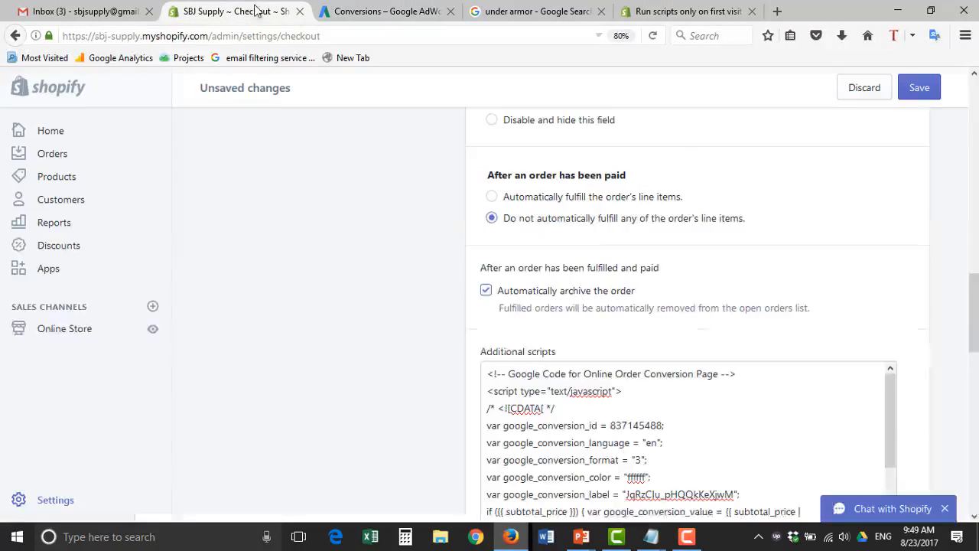
scroll(499, 352, "up", 2)
left_click(486, 446)
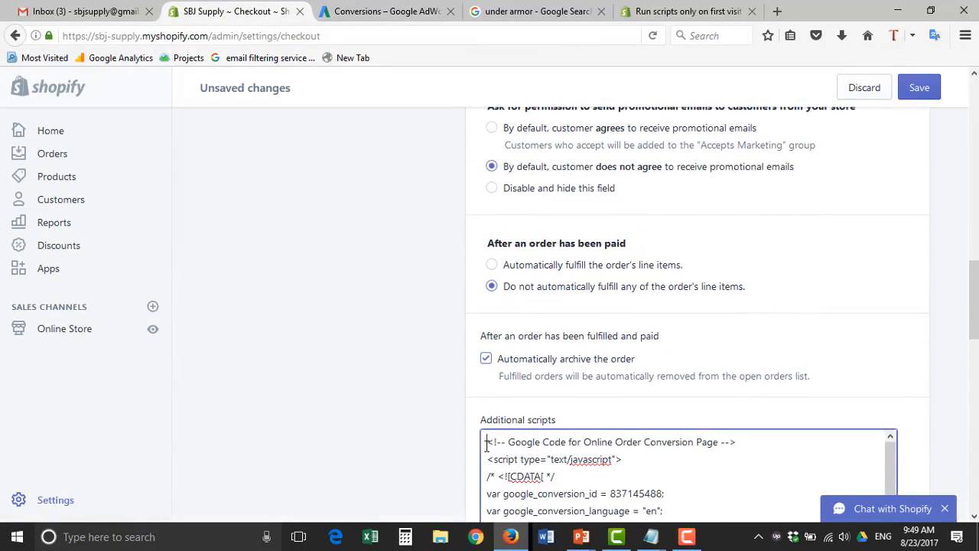
key("Return")
key("Return")
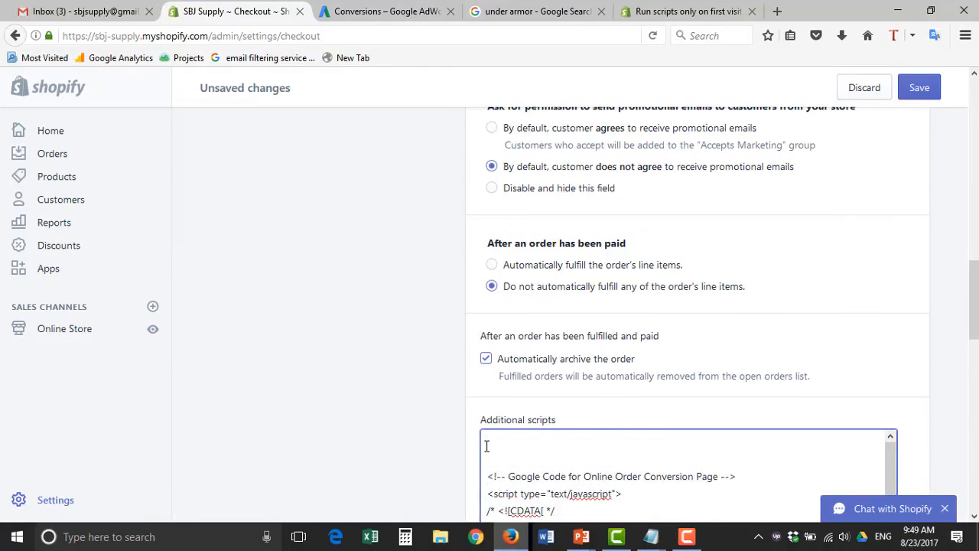
key("ctrl+v")
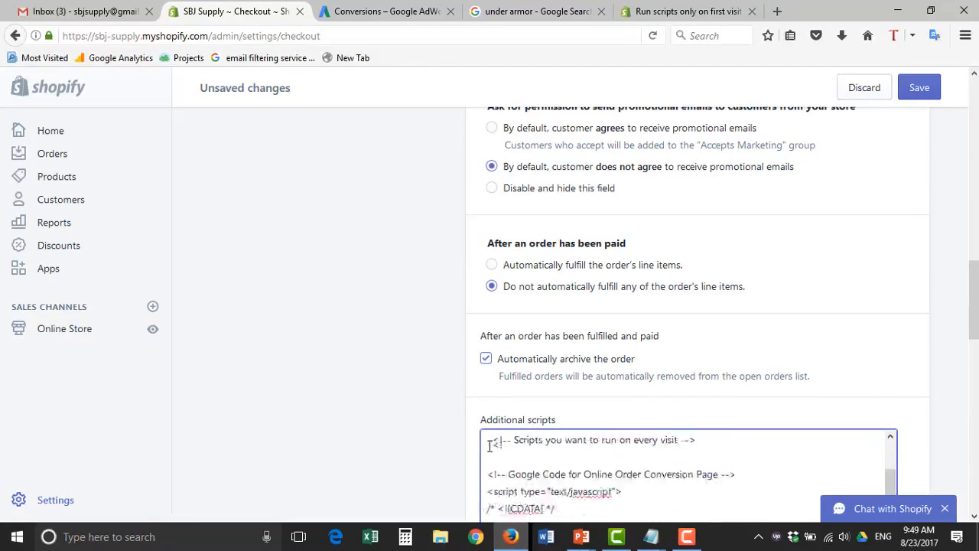
scroll(446, 418, "down", 4)
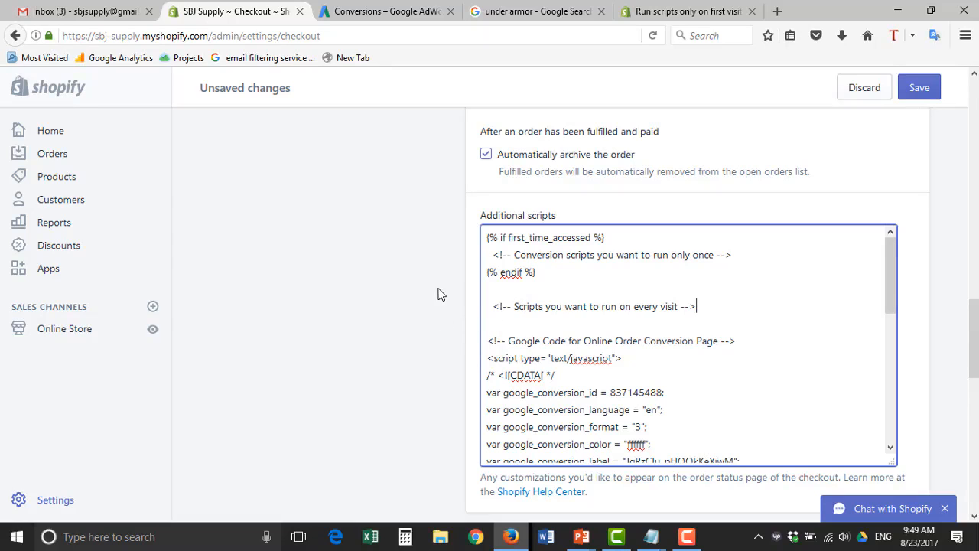
Check the combined code in the Additional scripts box and save the checkout settings.
scroll(428, 306, "up", 2)
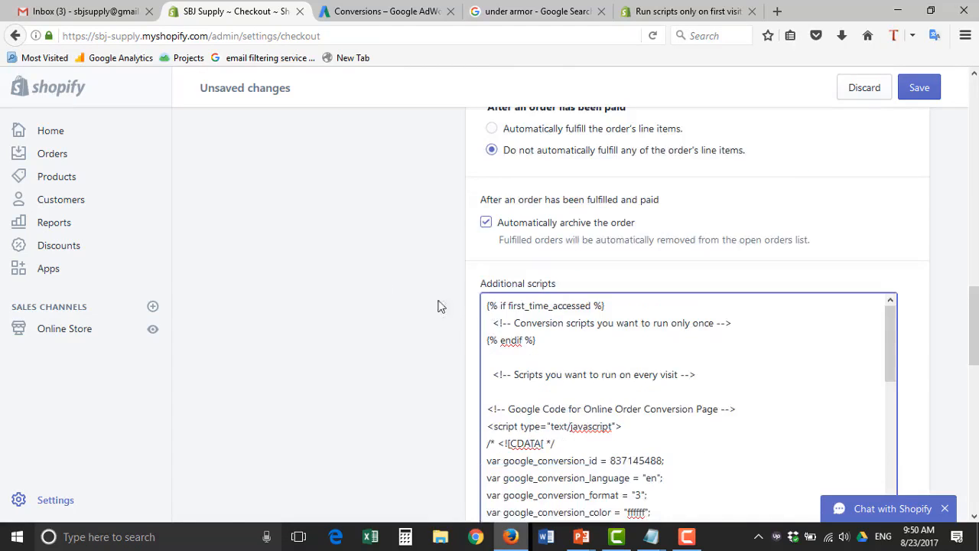
scroll(375, 282, "down", 3)
scroll(375, 281, "up", 3)
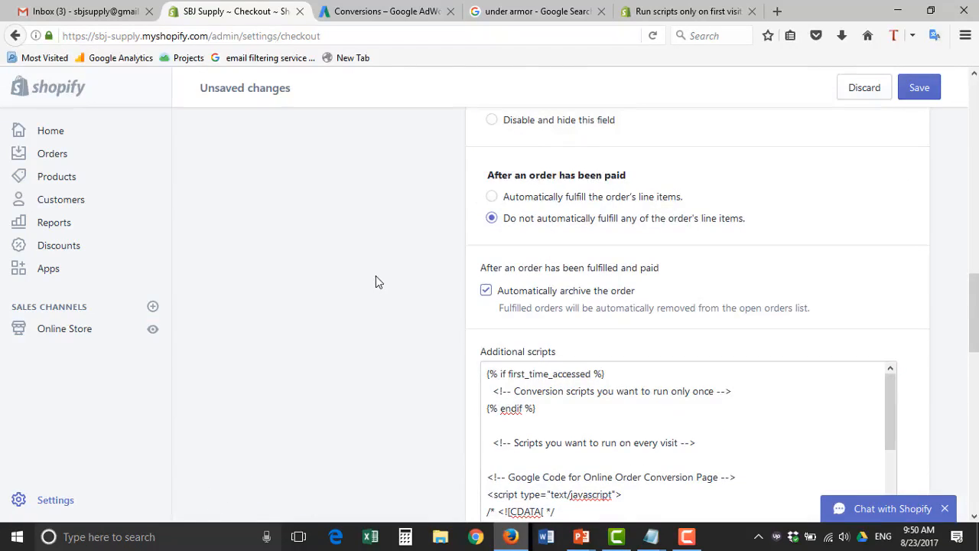
left_click(920, 88)
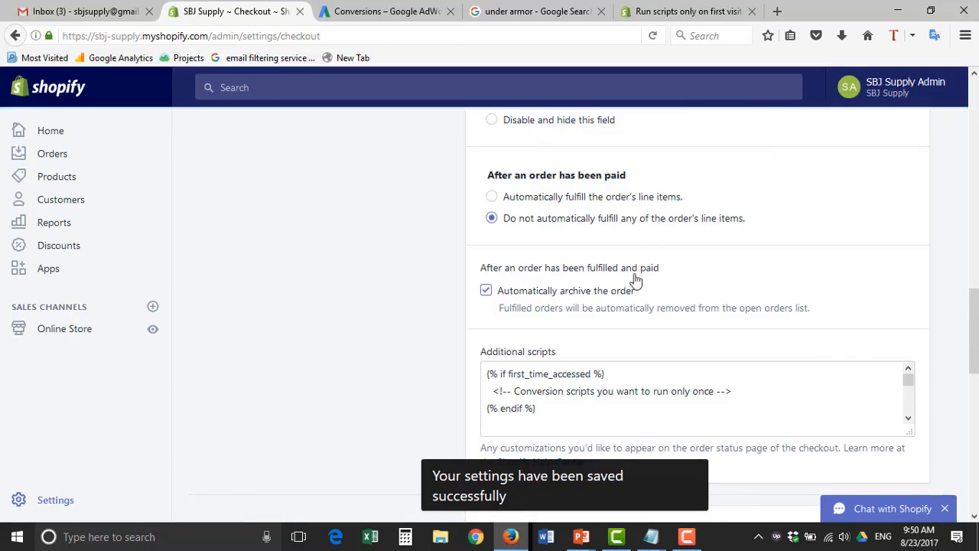
Highlight the first_time_accessed code in the saved Additional scripts box and look through the code following it.
scroll(623, 366, "down", 1)
scroll(422, 336, "down", 2)
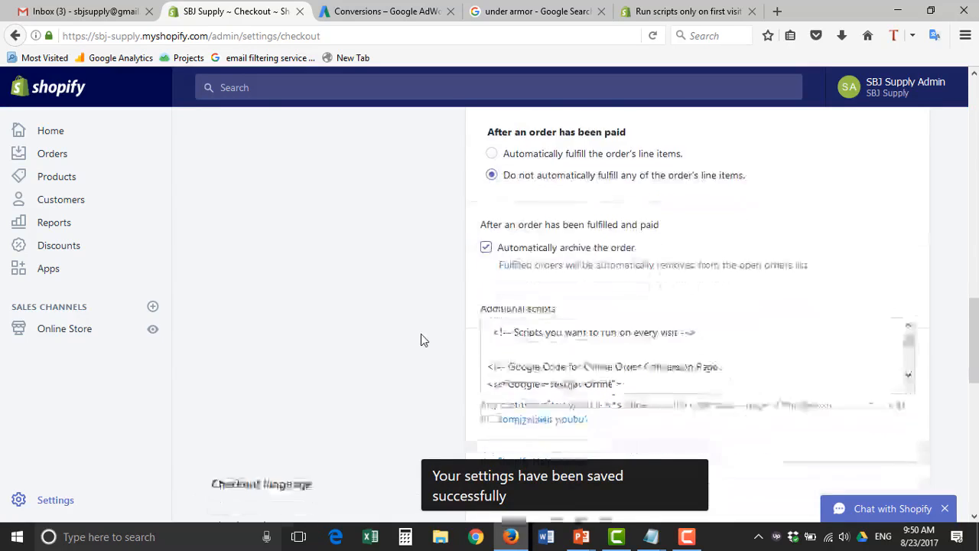
left_click_drag(697, 246, 463, 212)
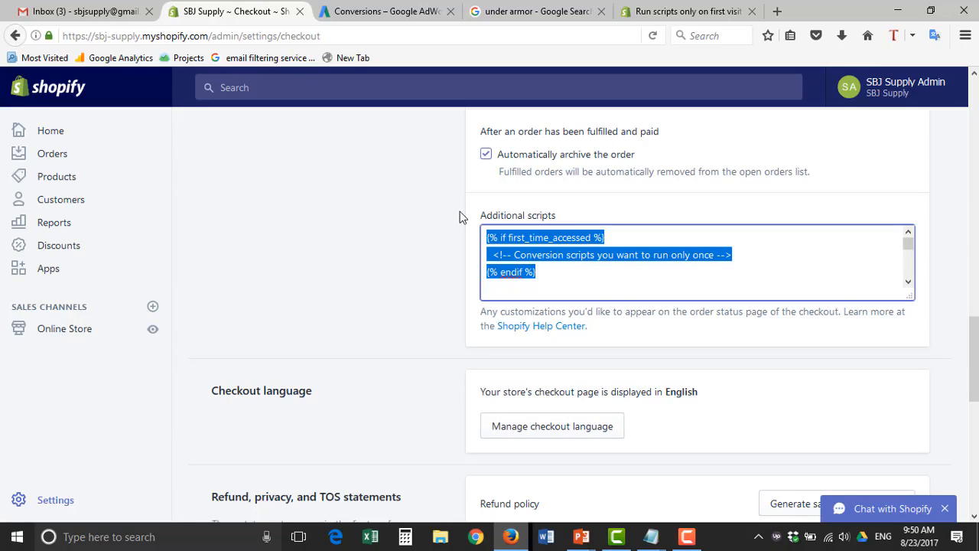
scroll(459, 216, "down", 1)
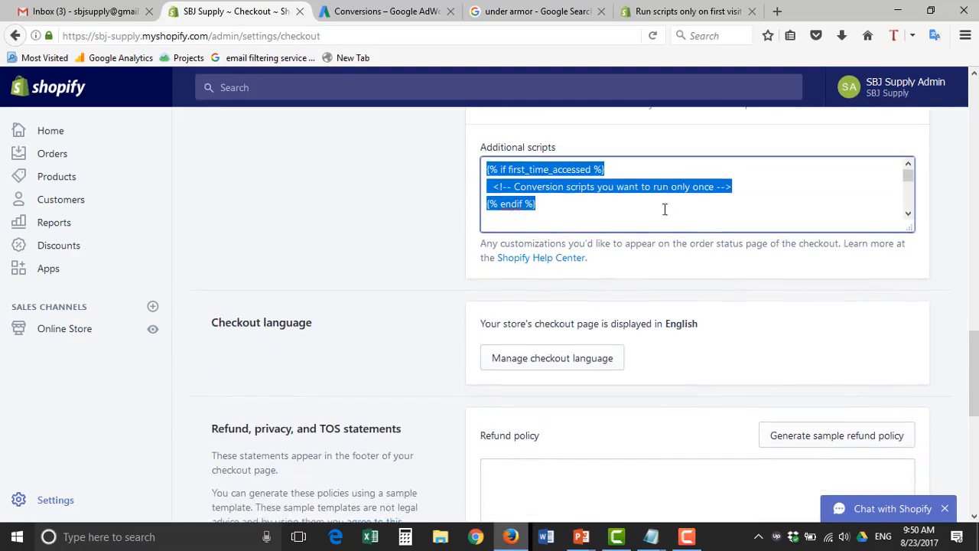
scroll(663, 203, "down", 2)
scroll(667, 202, "up", 3)
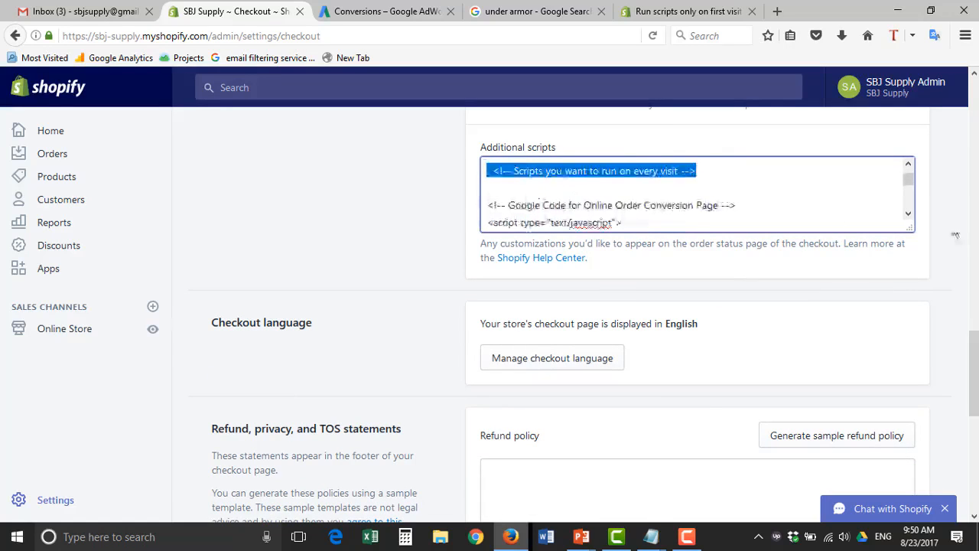
Enlarge the Additional scripts box and highlight the full Google conversion tag from its opening comment to the closing noscript.
left_click_drag(910, 225, 907, 520)
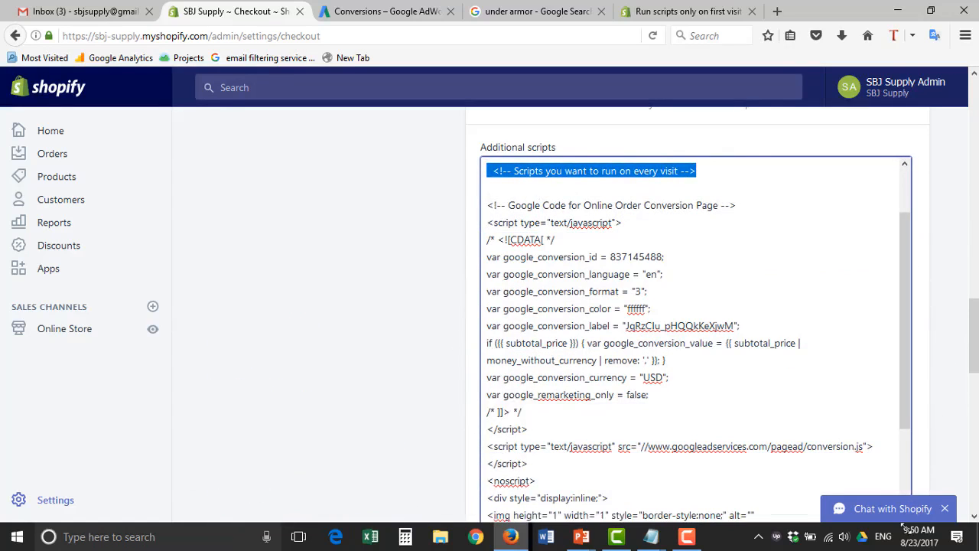
left_click(511, 203)
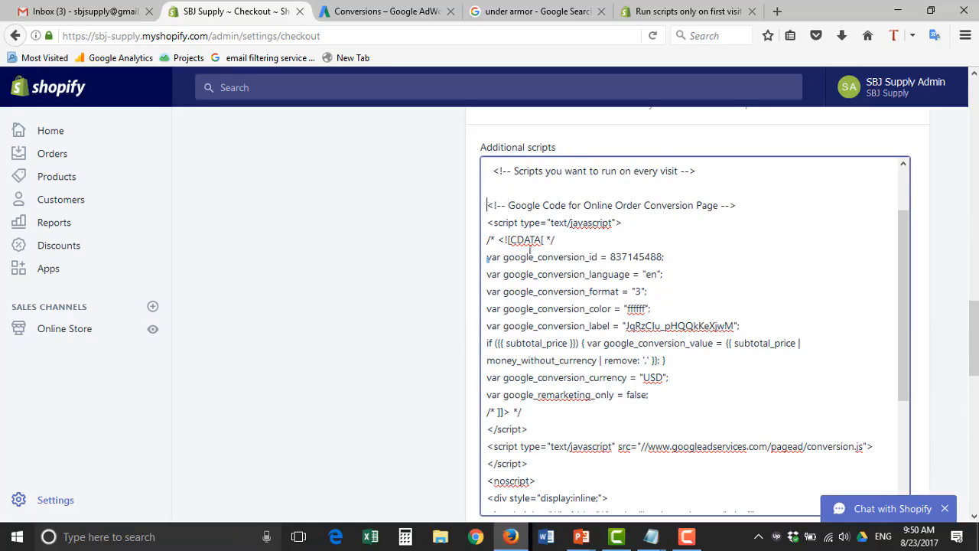
left_click_drag(487, 205, 640, 256)
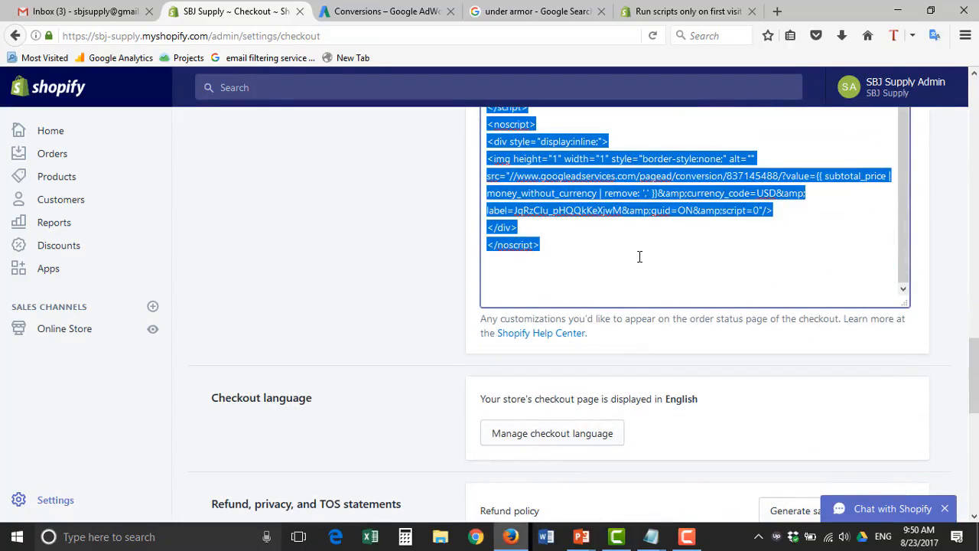
scroll(639, 256, "up", 5)
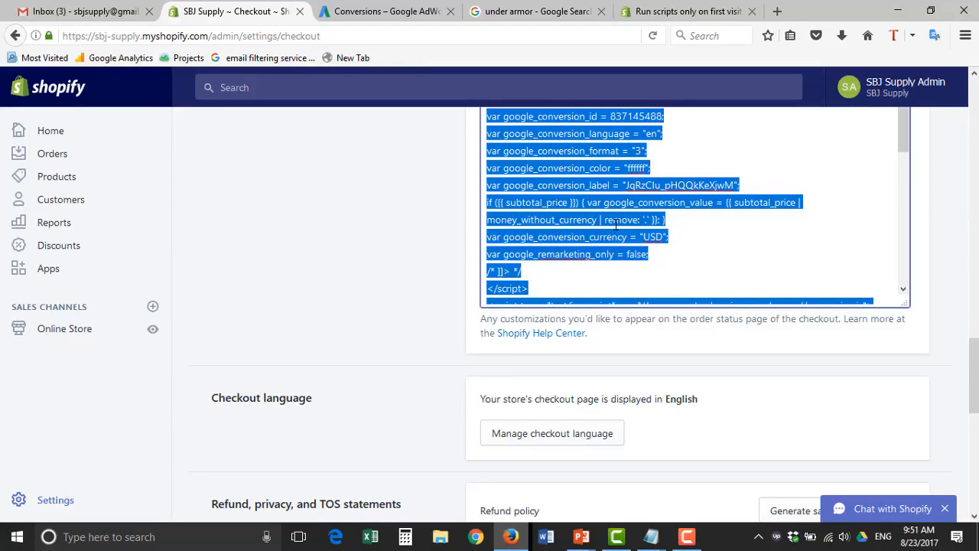
scroll(616, 224, "up", 2)
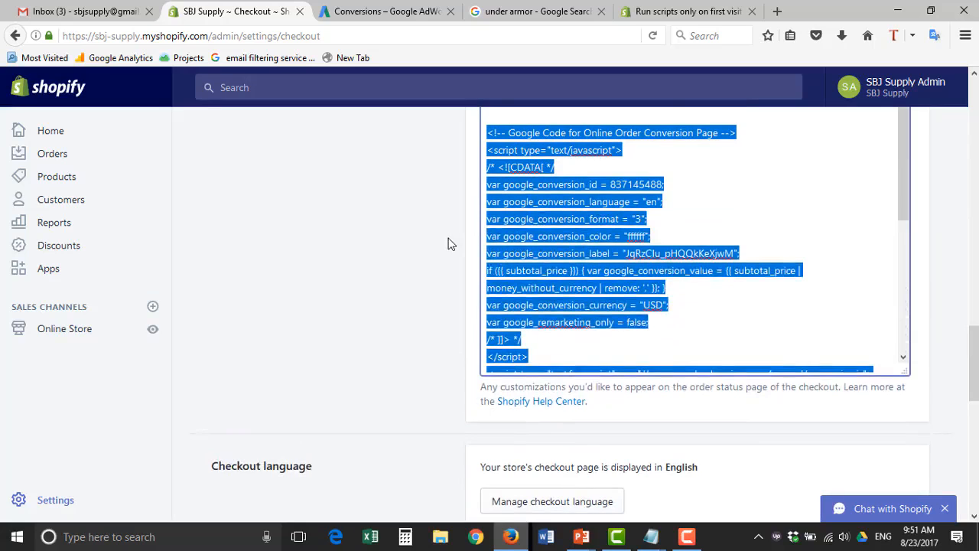
Highlight the conditional subtotal_price line and the value={{ subtotal_price }} expression in the tag's image URL to review both edits.
scroll(452, 244, "up", 2)
left_click(680, 373)
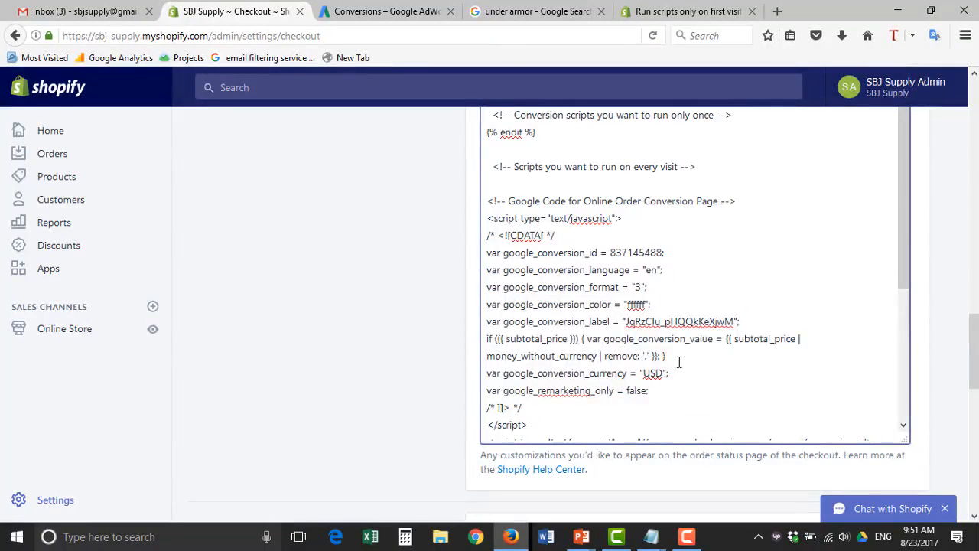
left_click_drag(667, 356, 476, 333)
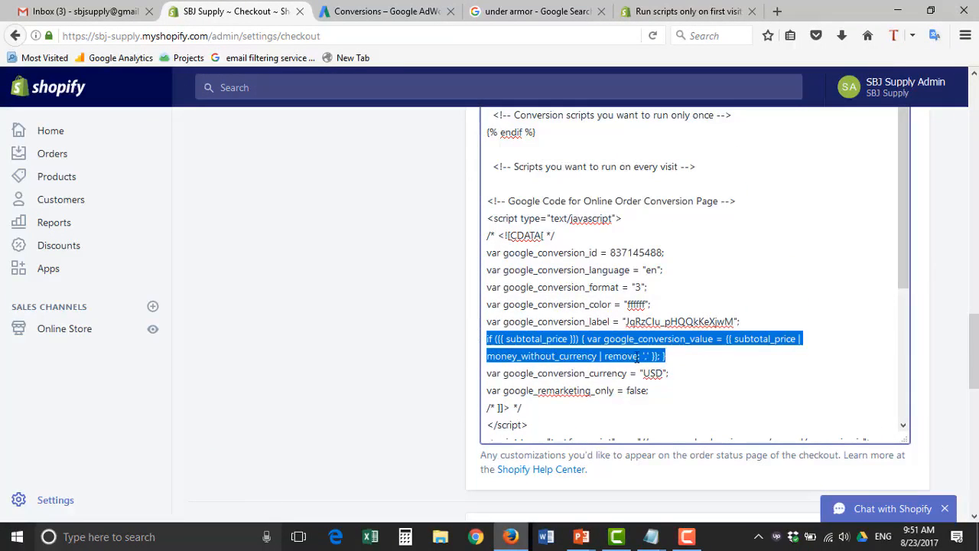
scroll(631, 348, "down", 4)
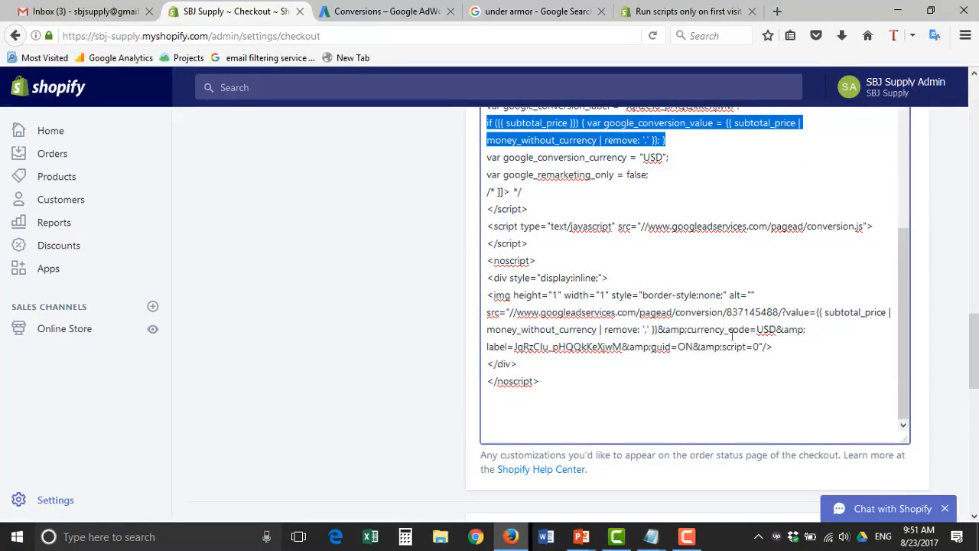
left_click_drag(787, 312, 657, 329)
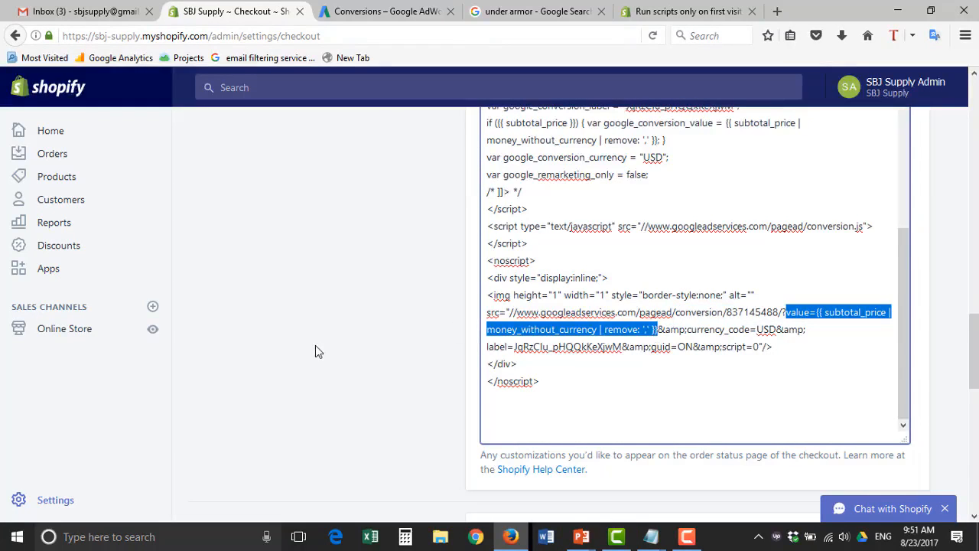
scroll(315, 349, "up", 2)
scroll(820, 362, "up", 5)
scroll(941, 166, "up", 15)
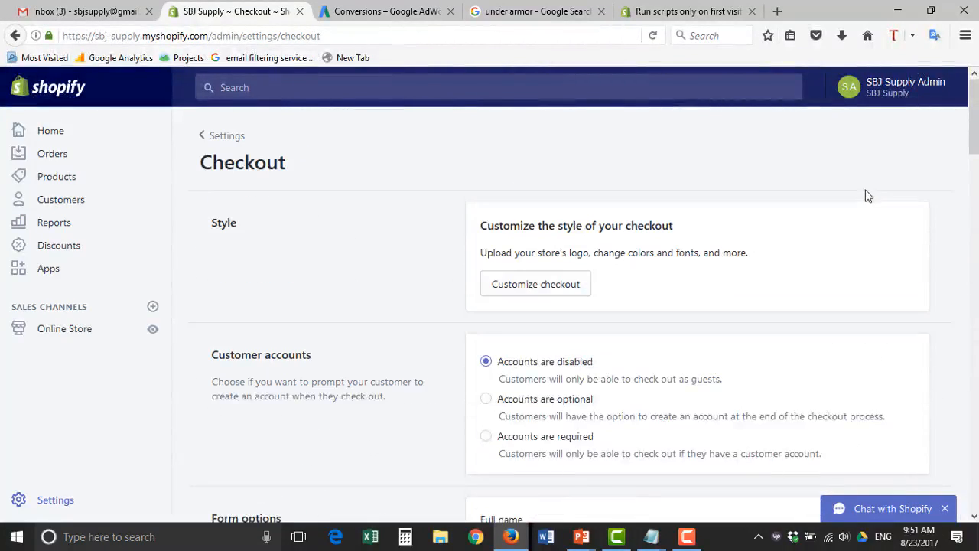
scroll(773, 203, "down", 2)
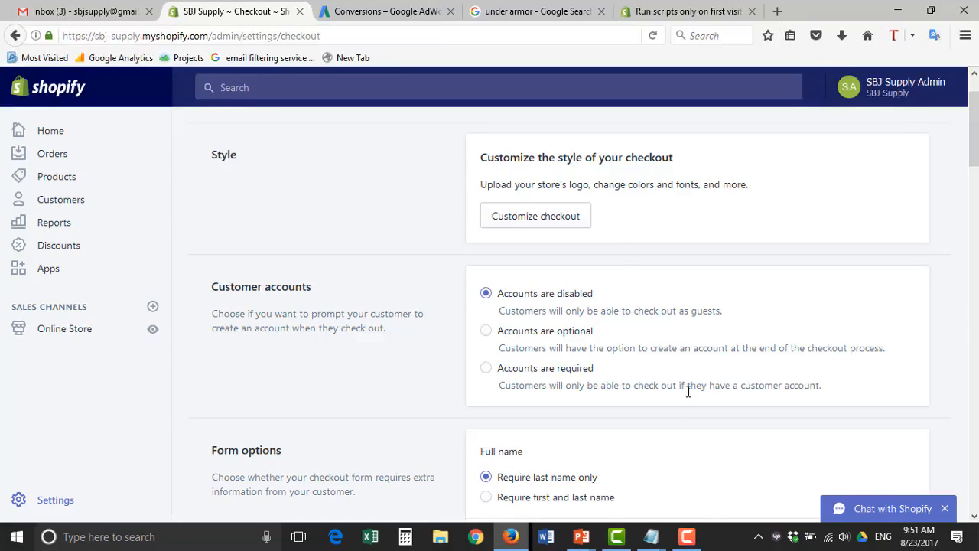
left_click(692, 537)
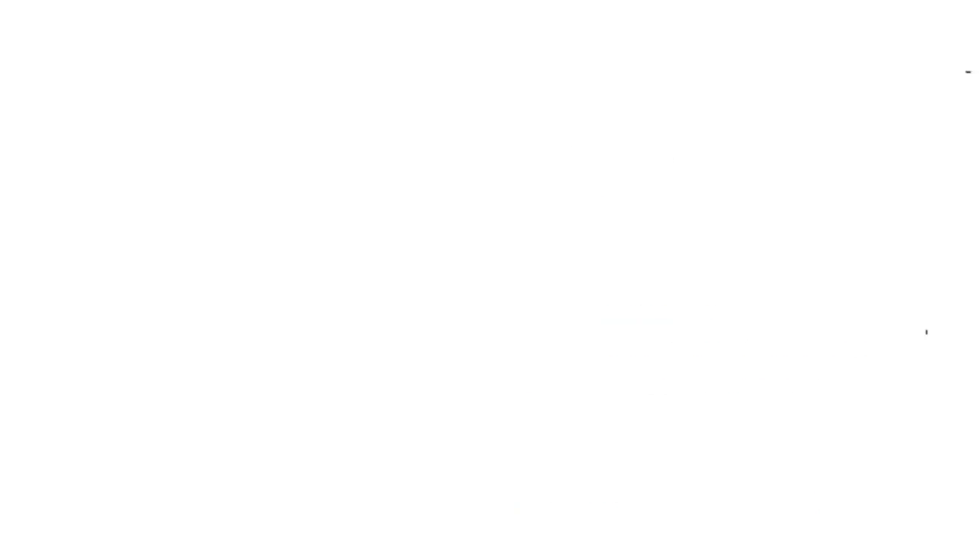